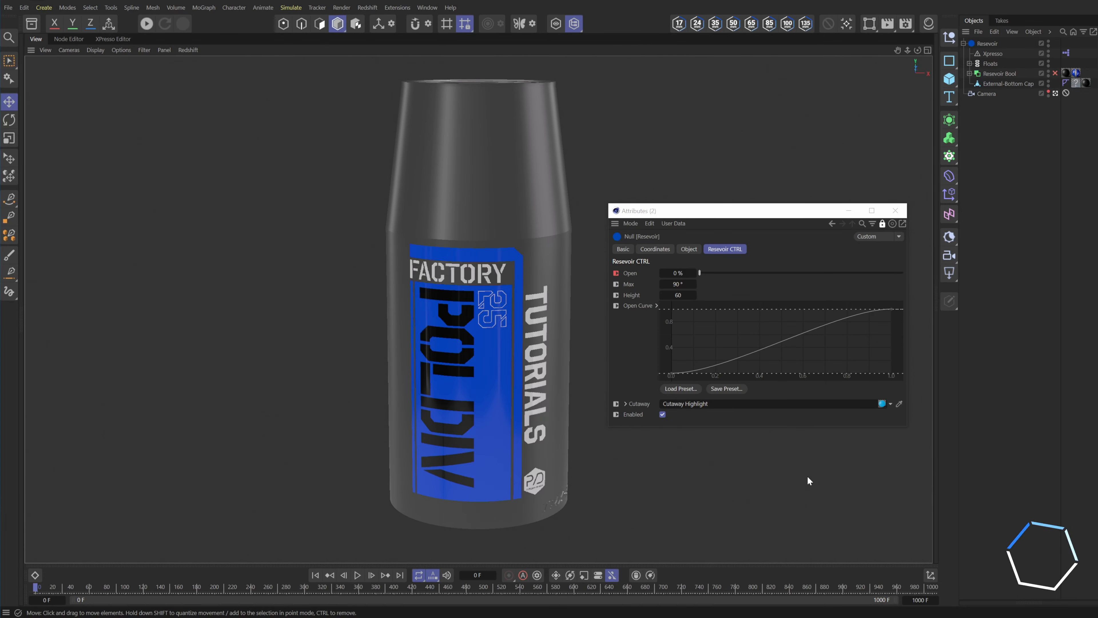
# Step: Set the reservoir cutaway's maximum opening angle to 50° and open it fully to 100%
pyautogui.moveTo(699, 273)
pyautogui.mouseDown()
pyautogui.moveTo(862, 273)
pyautogui.moveTo(703, 276)
pyautogui.mouseUp()
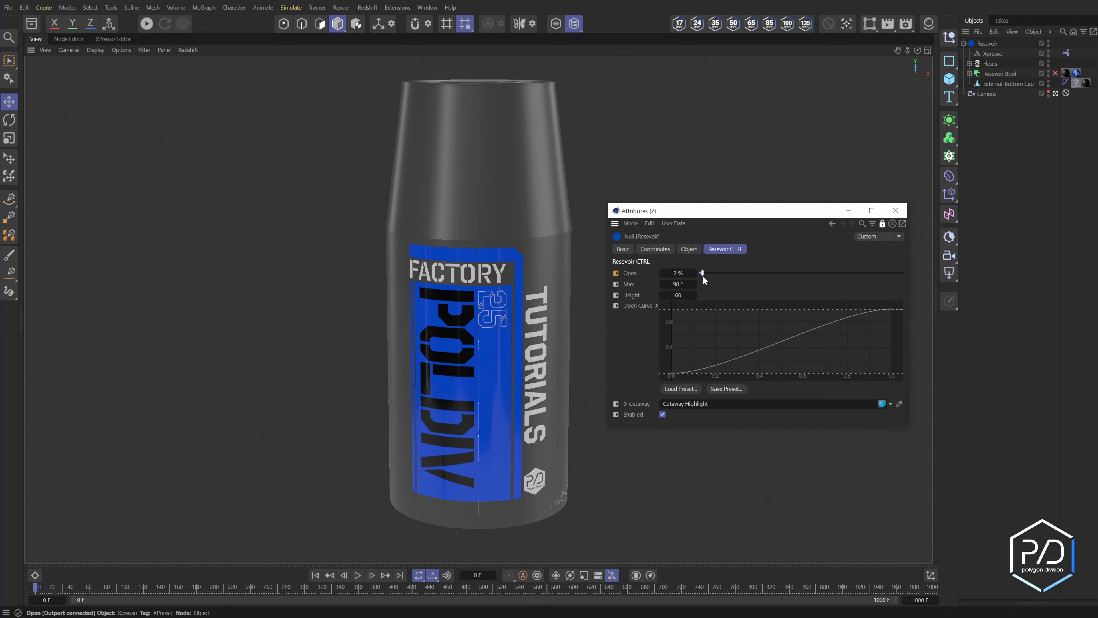
pyautogui.moveTo(702, 275); pyautogui.dragTo(876, 312)
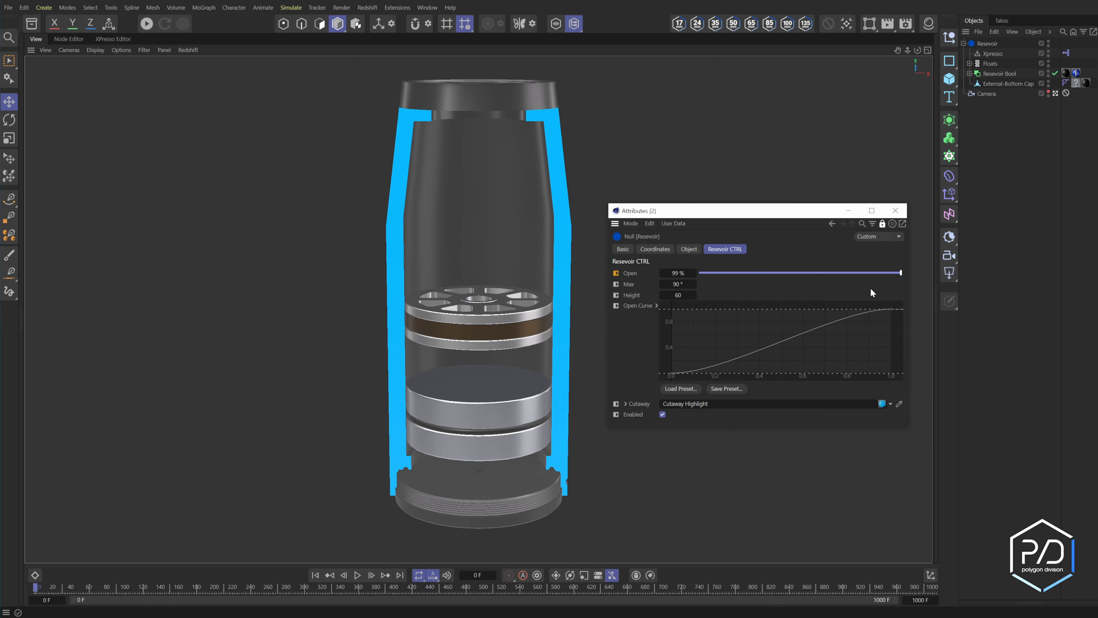
pyautogui.click(677, 284)
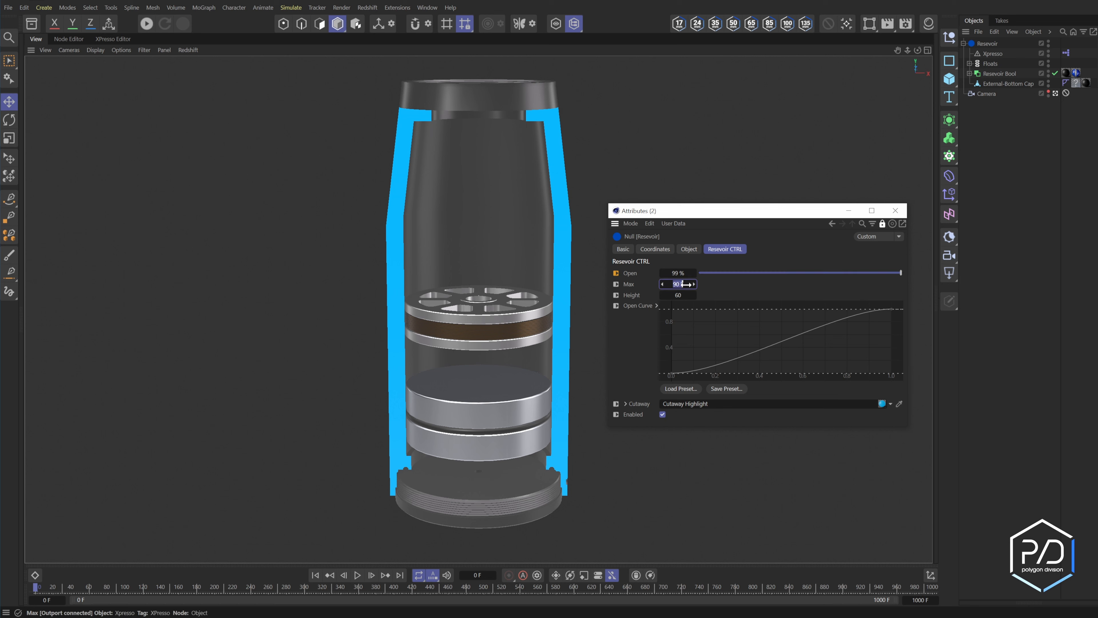
pyautogui.write('50')
pyautogui.press('Return')
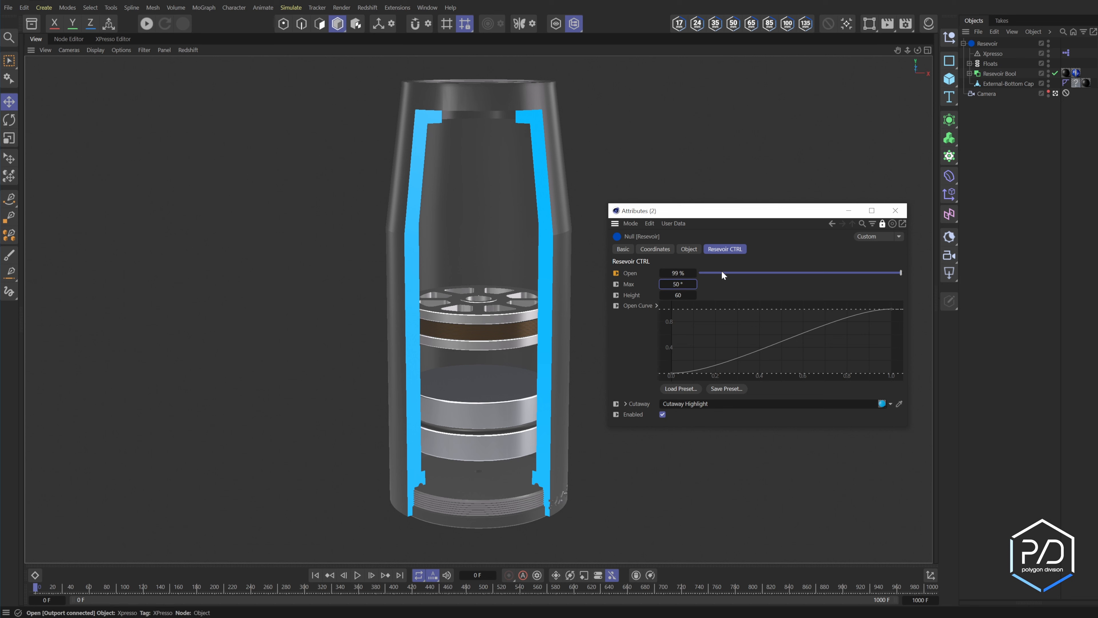
pyautogui.moveTo(710, 272); pyautogui.dragTo(914, 278)
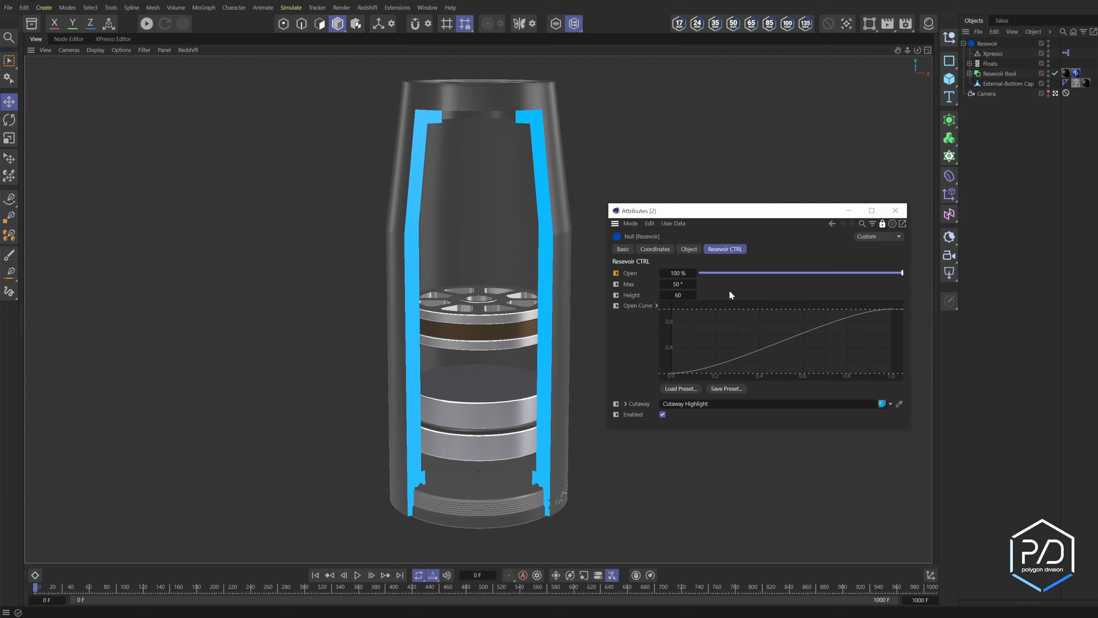
# Step: Set the reservoir cutaway's height to 50
pyautogui.click(678, 295)
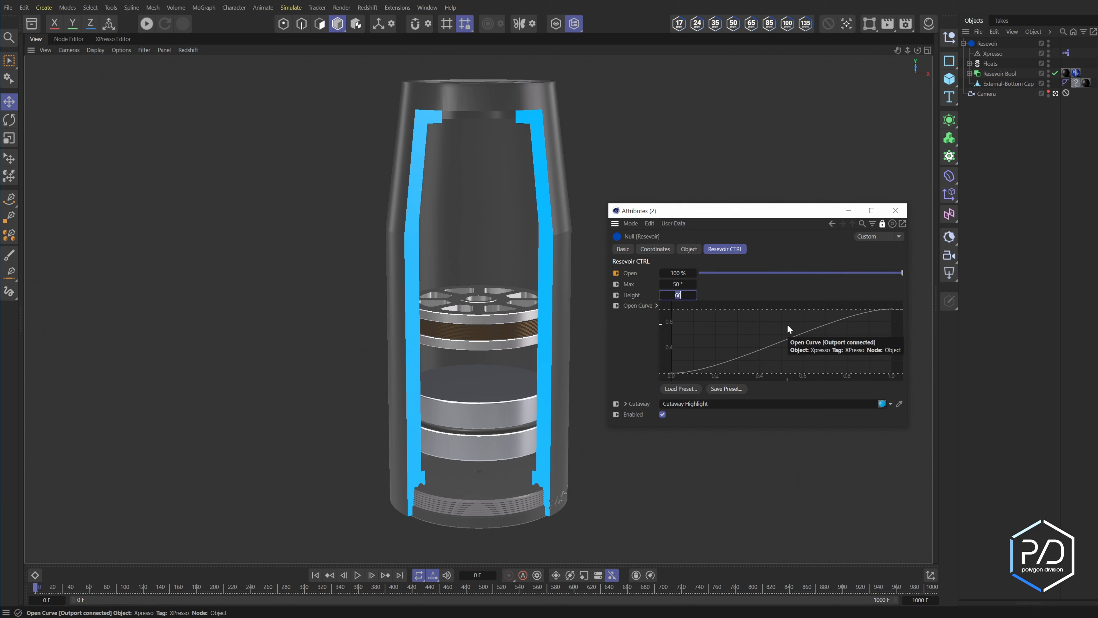
pyautogui.write('50')
pyautogui.press('Return')
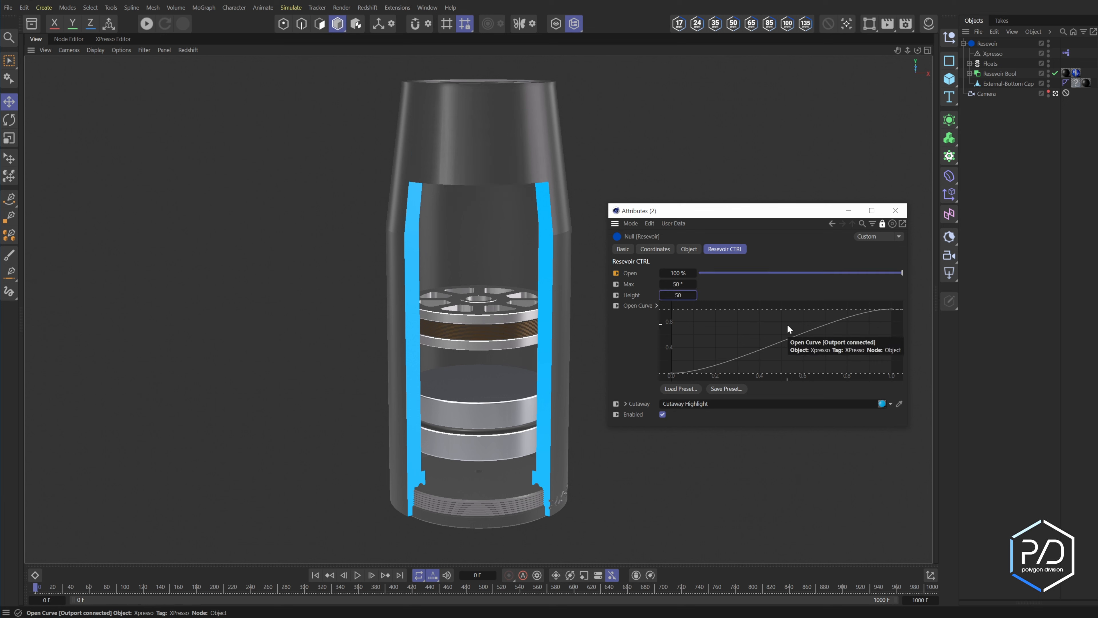
# Step: Lengthen the horizontal tangent at the end point of the Open Curve to ease the opening more gradually
pyautogui.moveTo(871, 339); pyautogui.dragTo(901, 296)
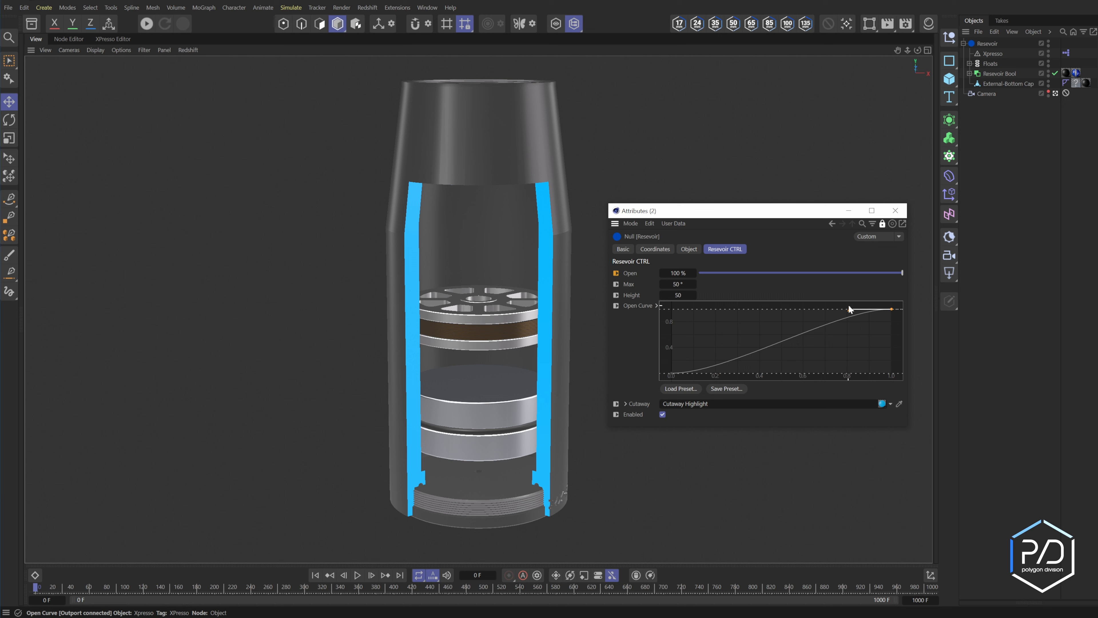
pyautogui.moveTo(853, 310); pyautogui.dragTo(827, 298)
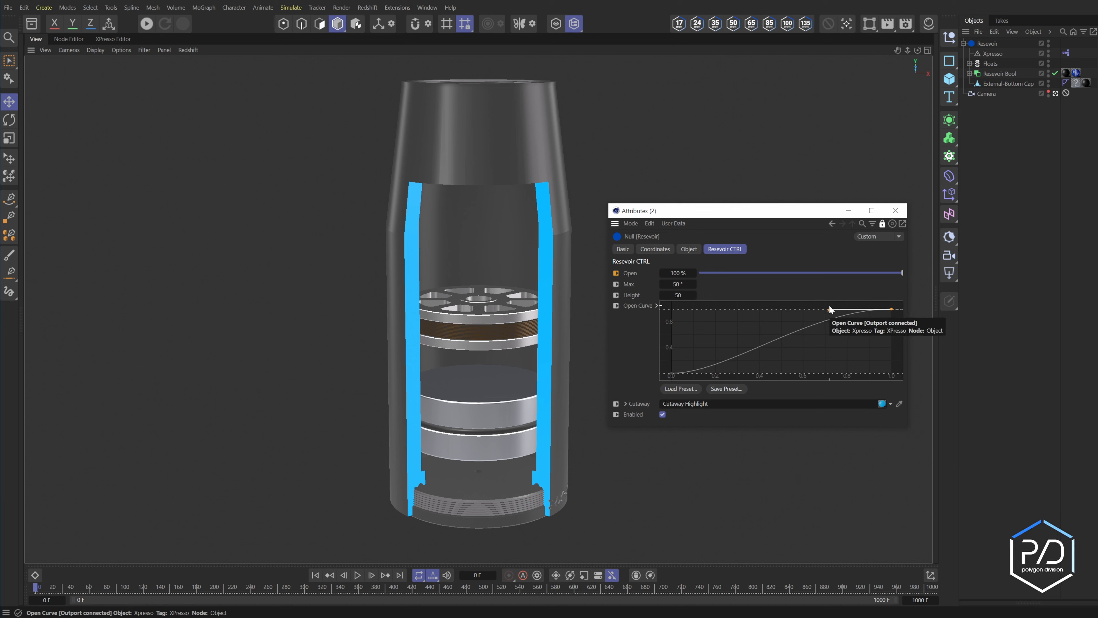
pyautogui.moveTo(830, 309); pyautogui.dragTo(817, 308)
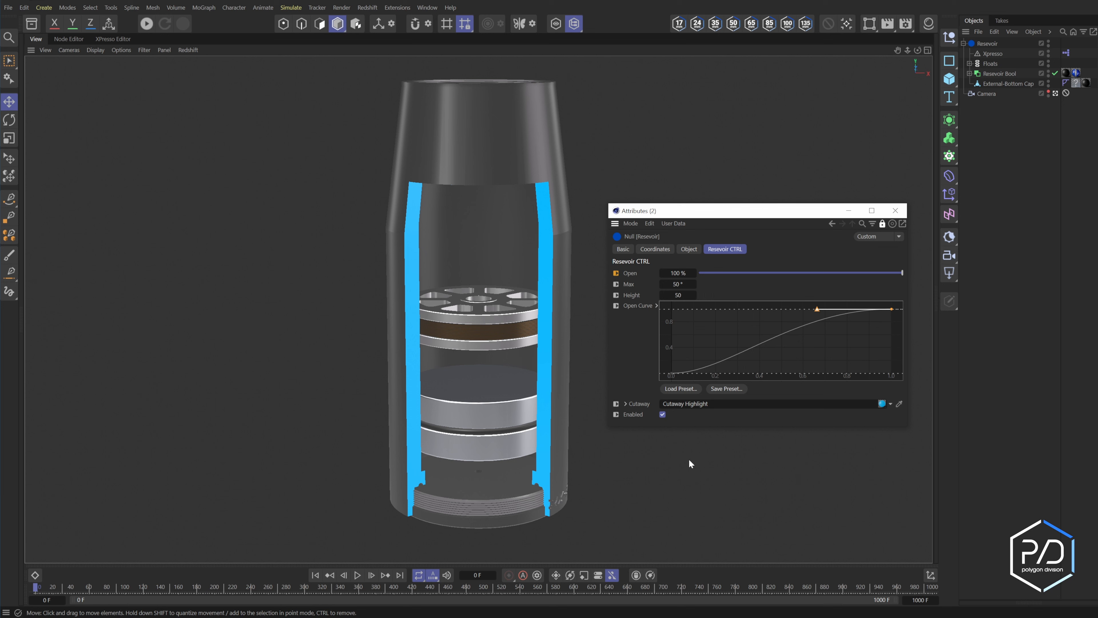
# Step: Play the animation with the cutaway disabled and re-enabled to compare both states, and return to the first frame
pyautogui.click(661, 414)
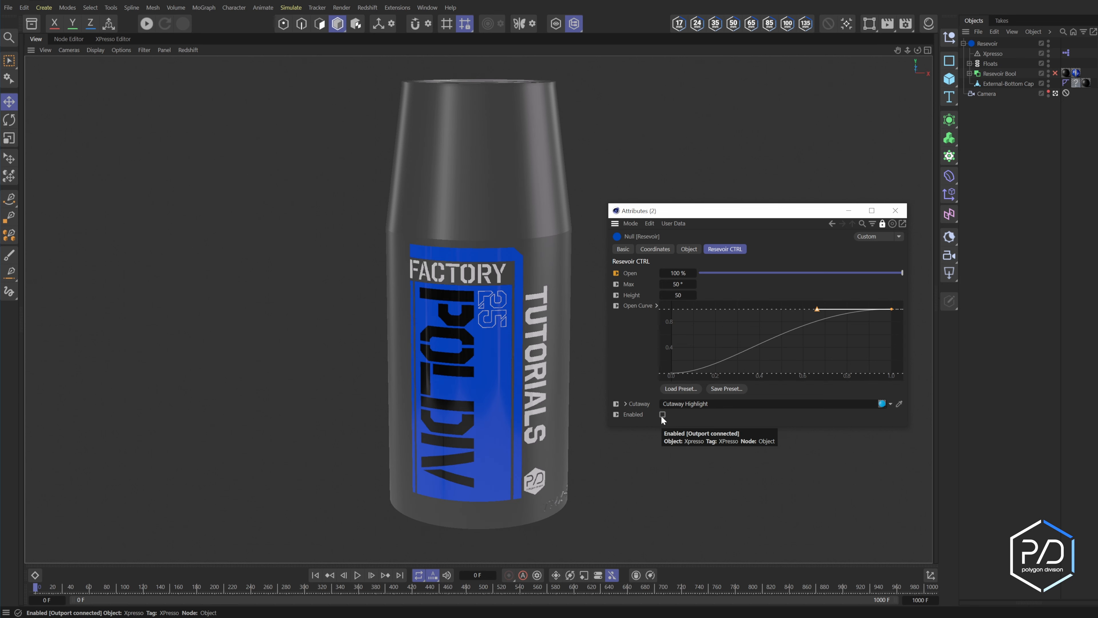
pyautogui.click(358, 574)
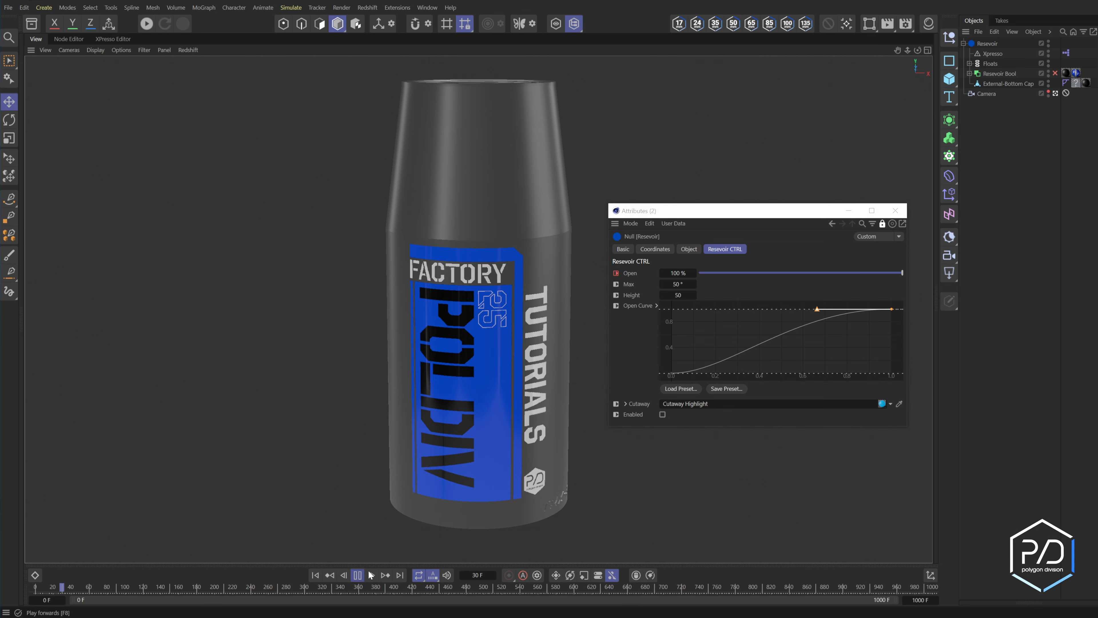
pyautogui.click(662, 414)
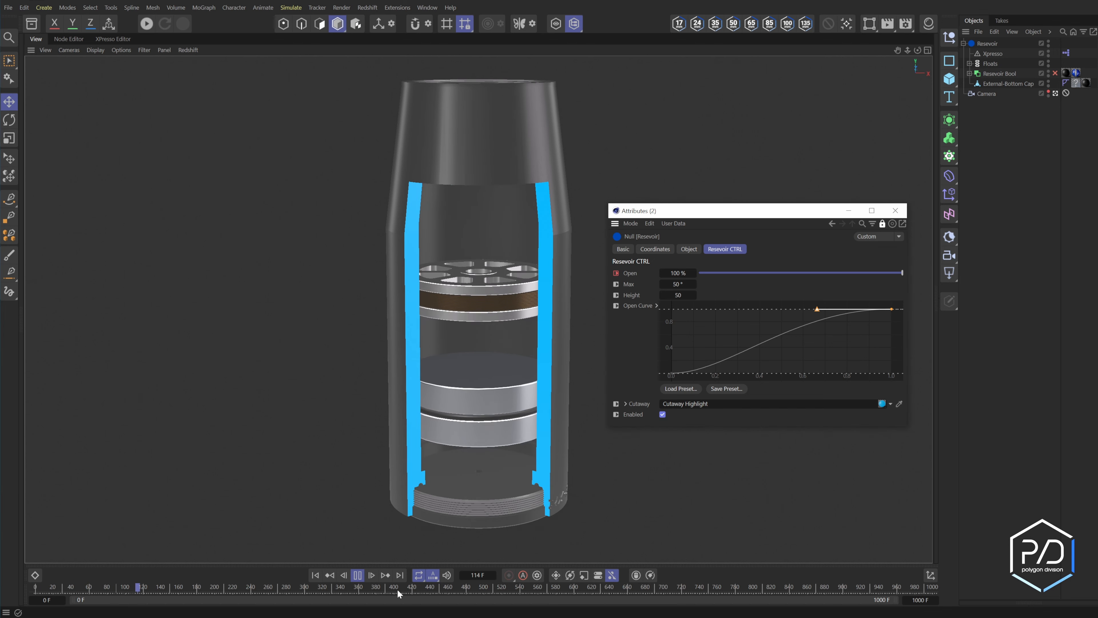
pyautogui.click(318, 575)
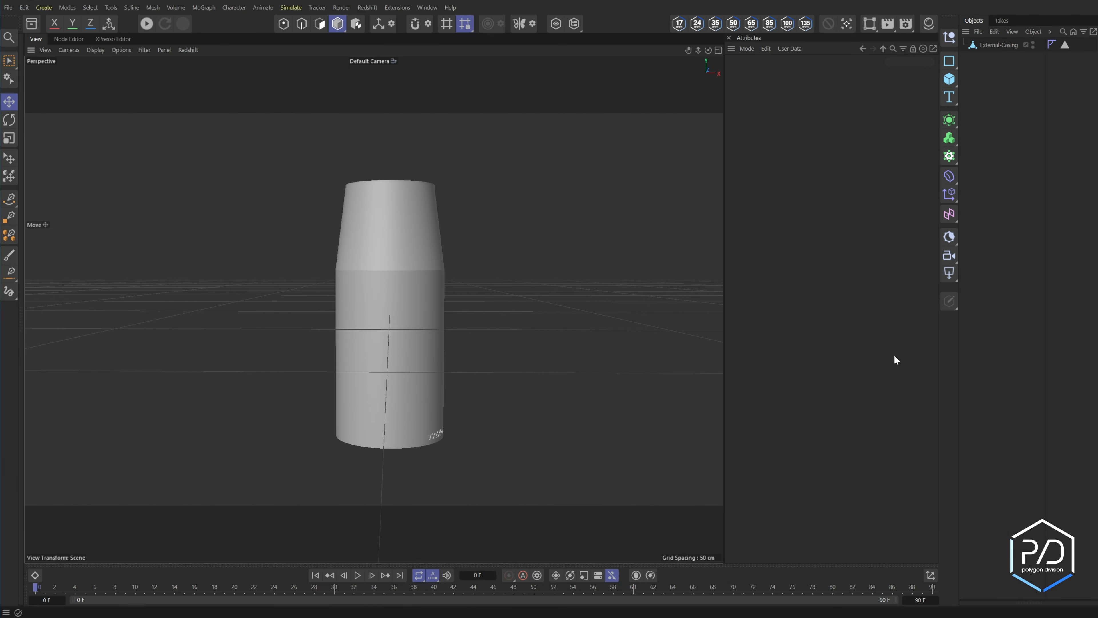
# Step: Create a null named Resevoir and nest the External-Casing object inside it
pyautogui.click(1004, 45)
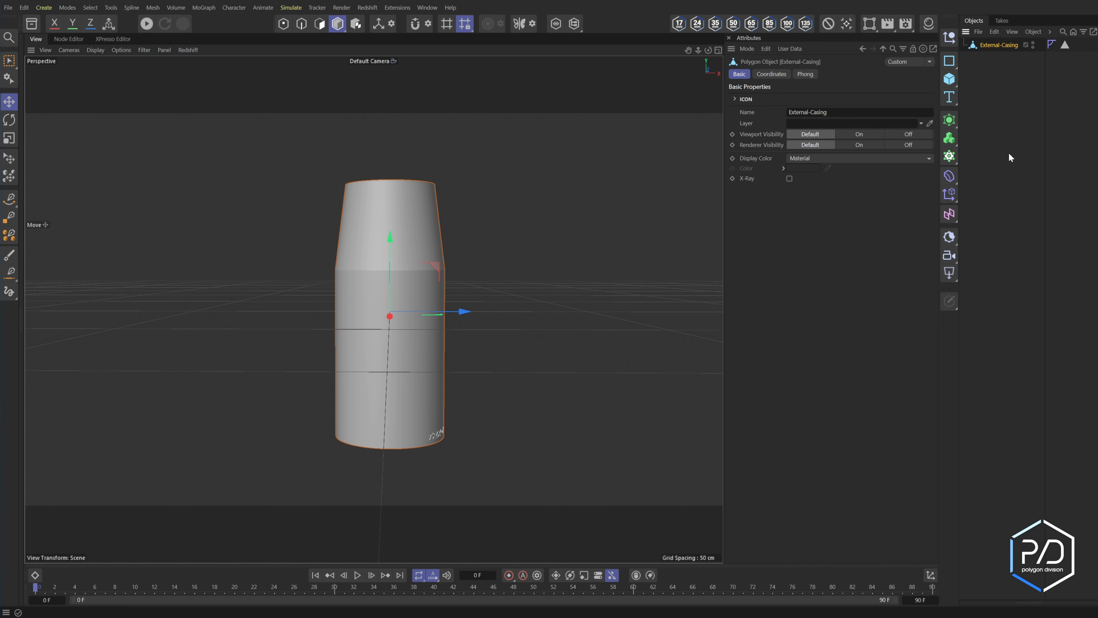
pyautogui.click(949, 38)
pyautogui.doubleClick(987, 44)
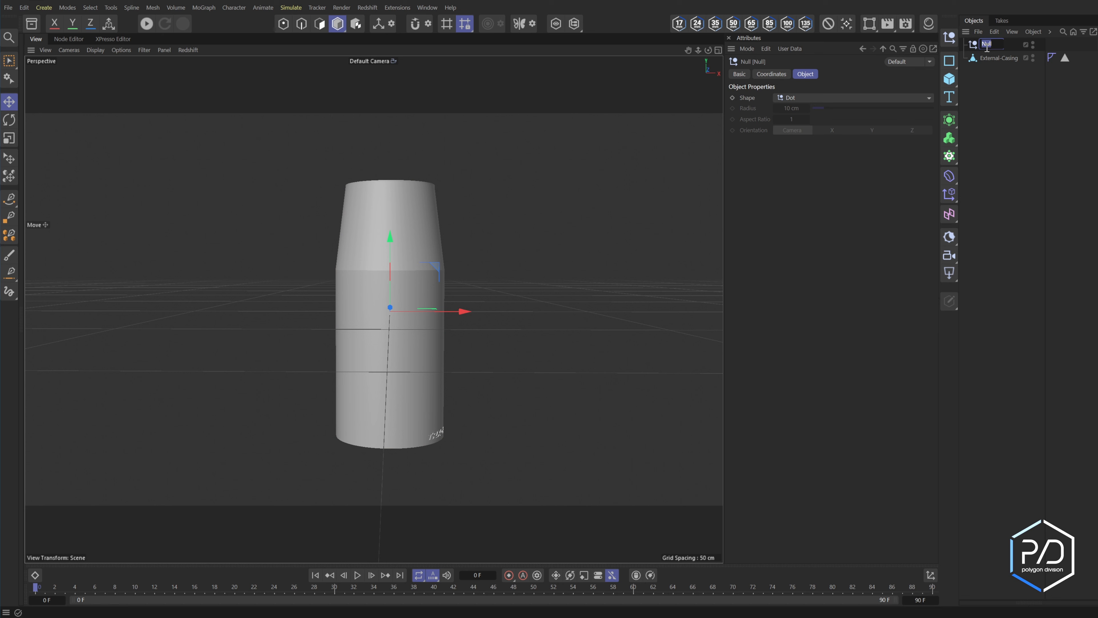
pyautogui.write('Resevoir')
pyautogui.press('Return')
pyautogui.moveTo(996, 58); pyautogui.dragTo(994, 46)
# Step: Add a child null named Xpresso under the Resevoir null
pyautogui.click(990, 45)
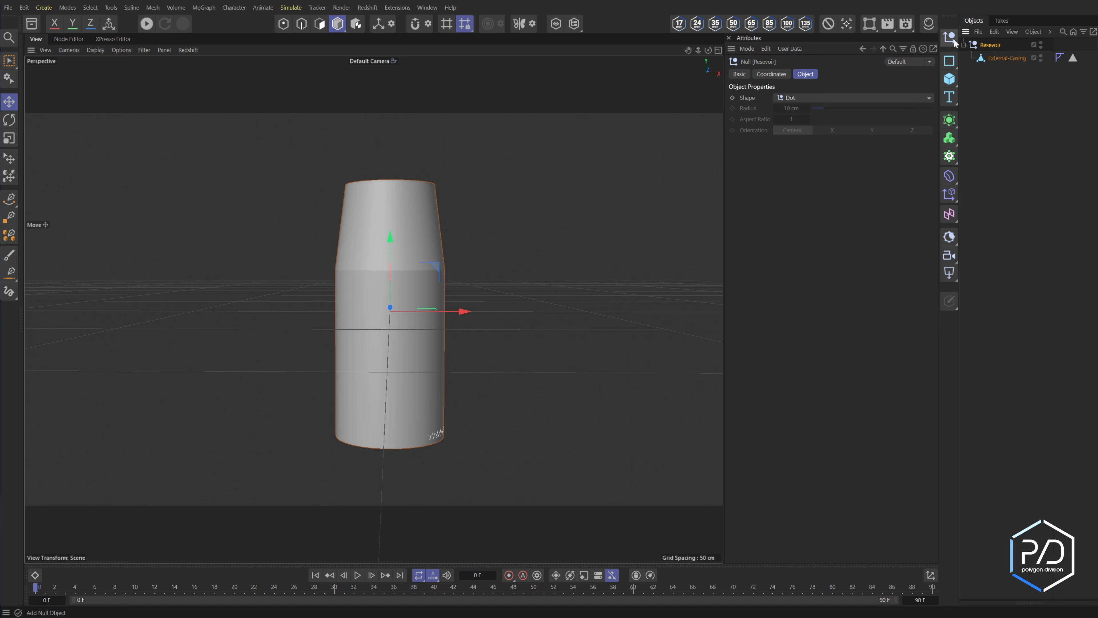
pyautogui.keyDown('shift'); pyautogui.click(949, 37); pyautogui.keyUp('shift')
pyautogui.doubleClick(997, 57)
pyautogui.write('Xpresso')
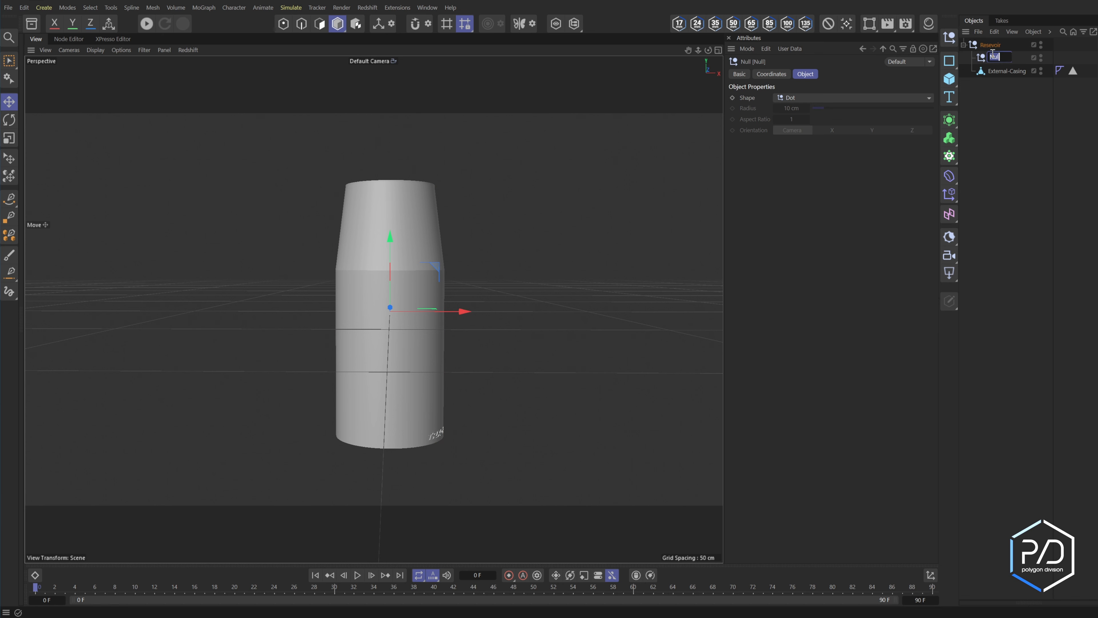
pyautogui.press('Return')
# Step: Give the Xpresso null the warning icon preset with a custom white icon color
pyautogui.click(739, 74)
pyautogui.click(930, 111)
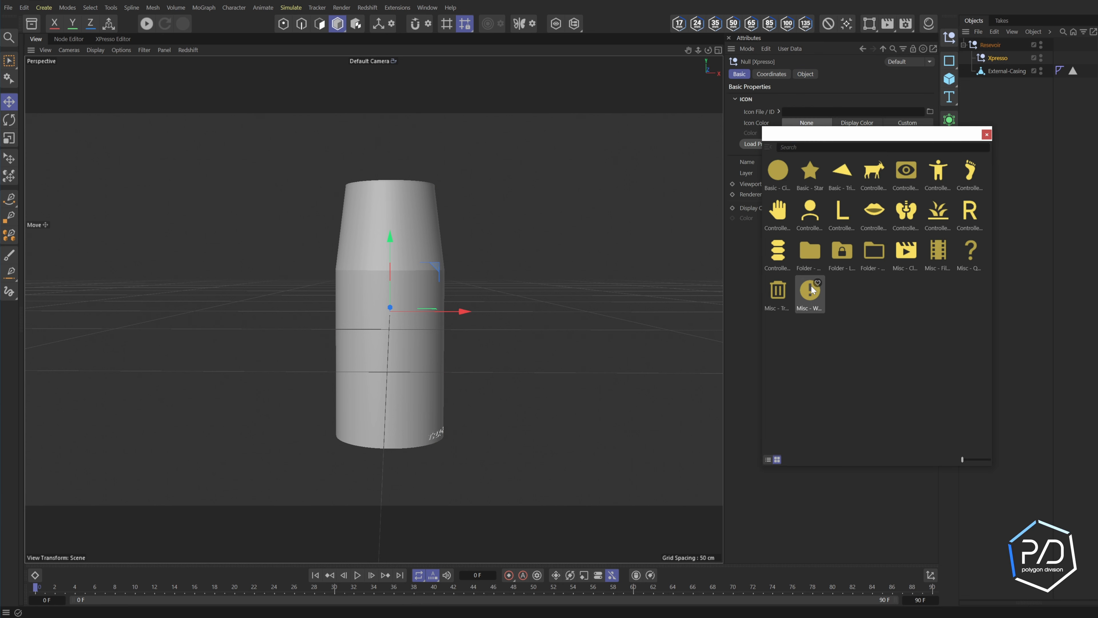
pyautogui.click(806, 299)
pyautogui.click(798, 132)
pyautogui.click(700, 184)
pyautogui.click(988, 115)
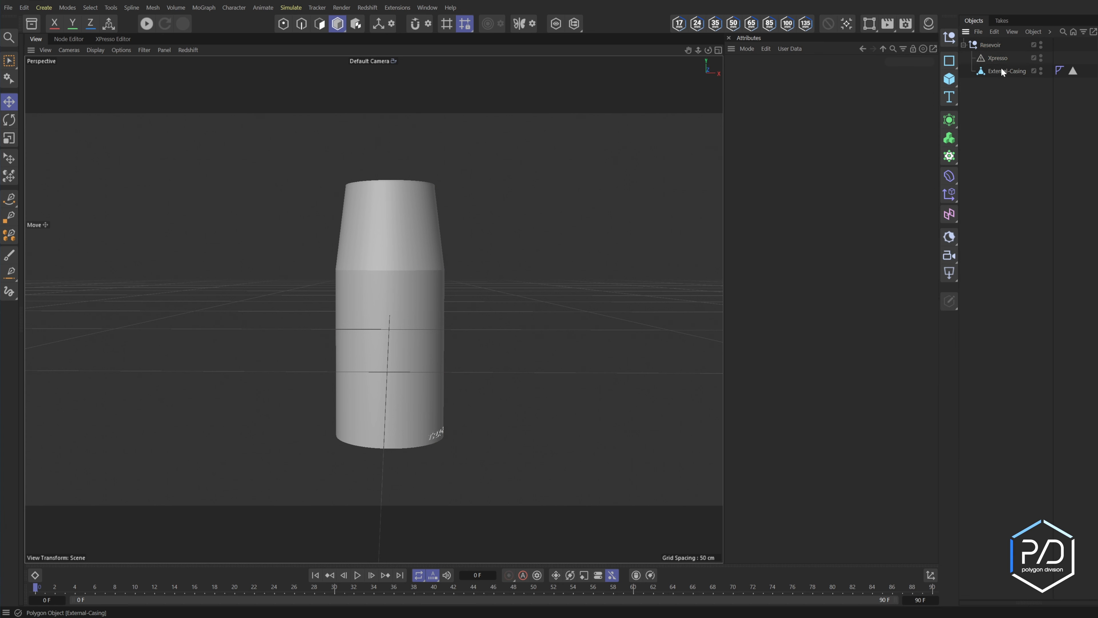
# Step: Add an XPresso tag to the Xpresso null and re-dock the XPresso Editor between the View and Node Editor, returning to the viewport
pyautogui.rightClick(1003, 59)
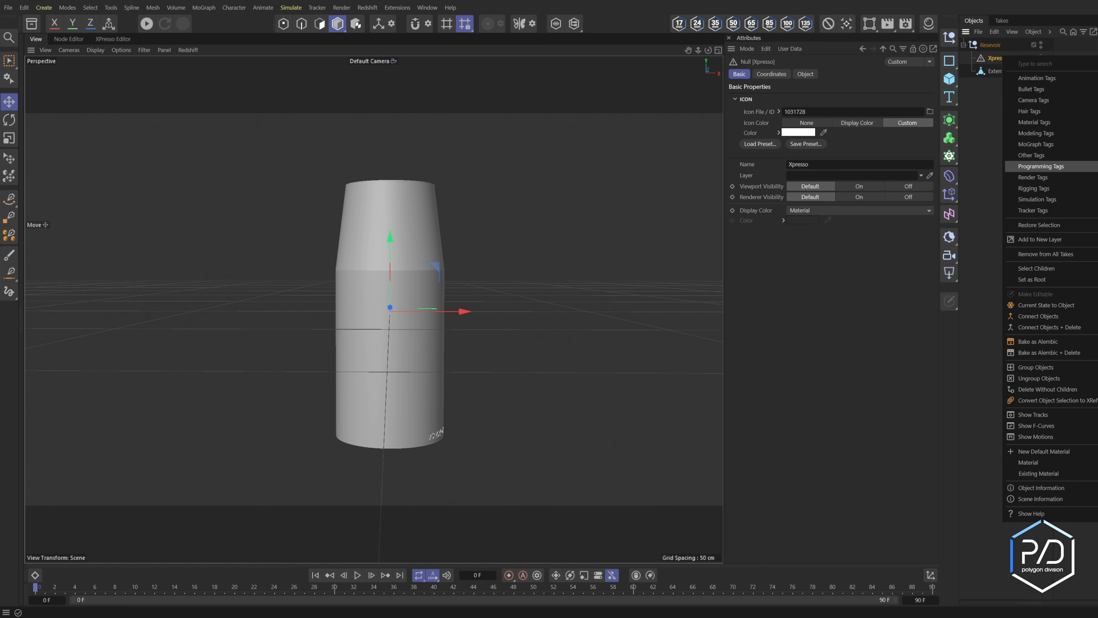
pyautogui.click(1033, 169)
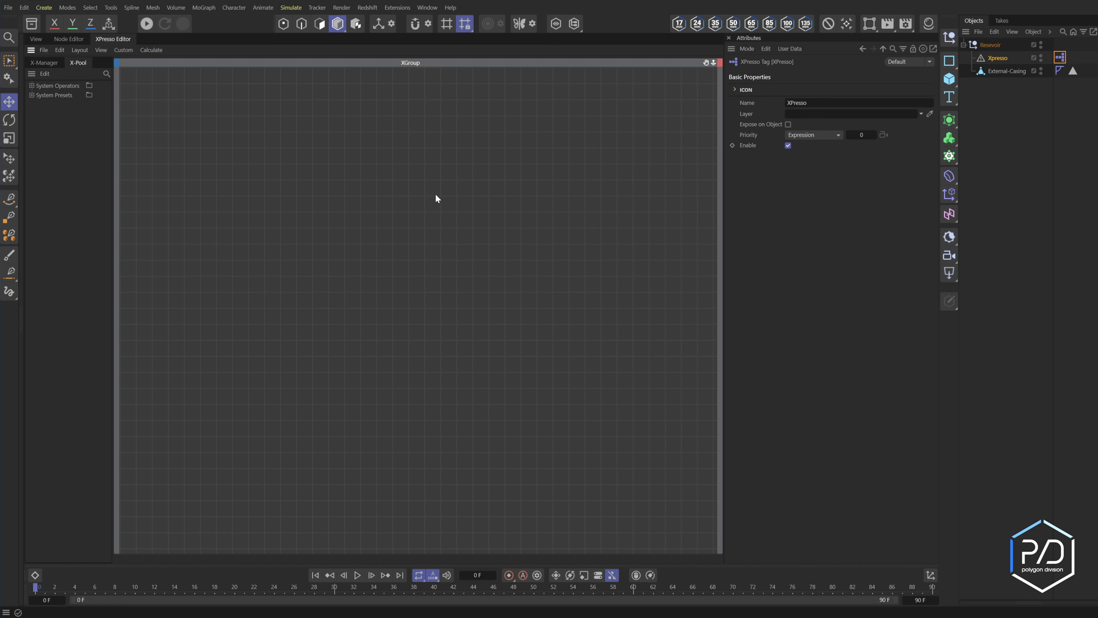
pyautogui.click(30, 50)
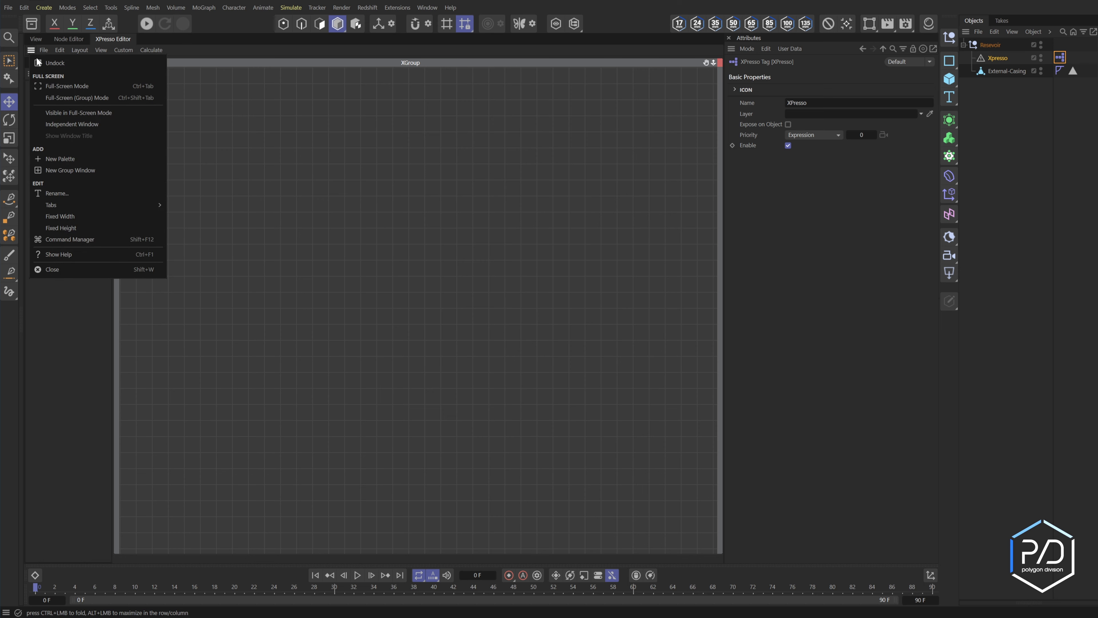
pyautogui.click(36, 58)
pyautogui.moveTo(96, 35); pyautogui.dragTo(264, 65)
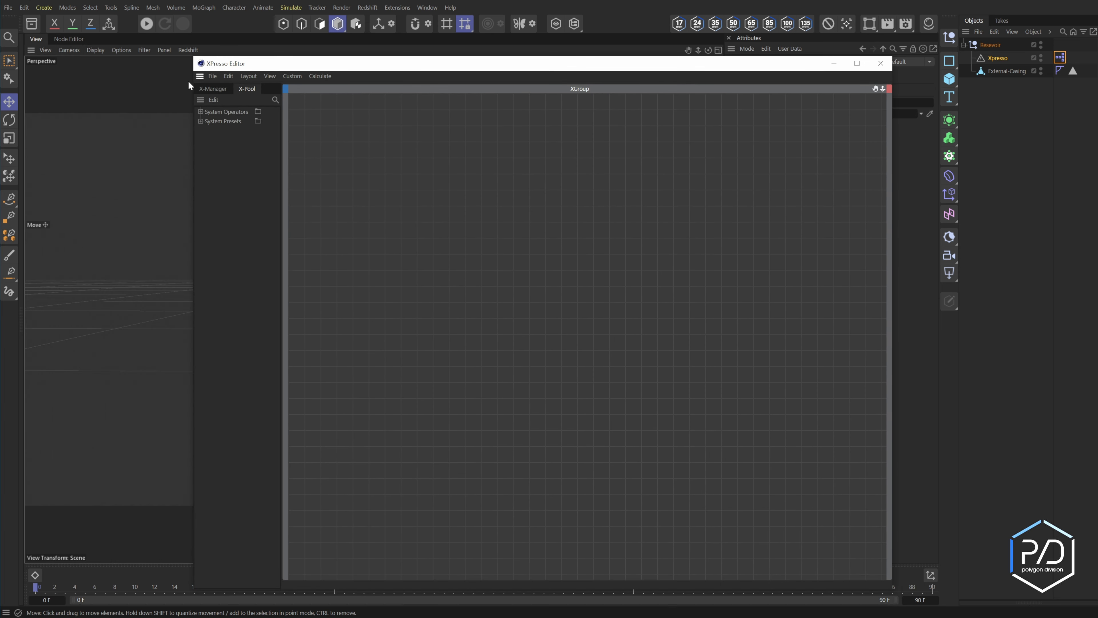
pyautogui.moveTo(201, 81); pyautogui.dragTo(34, 55)
pyautogui.click(34, 39)
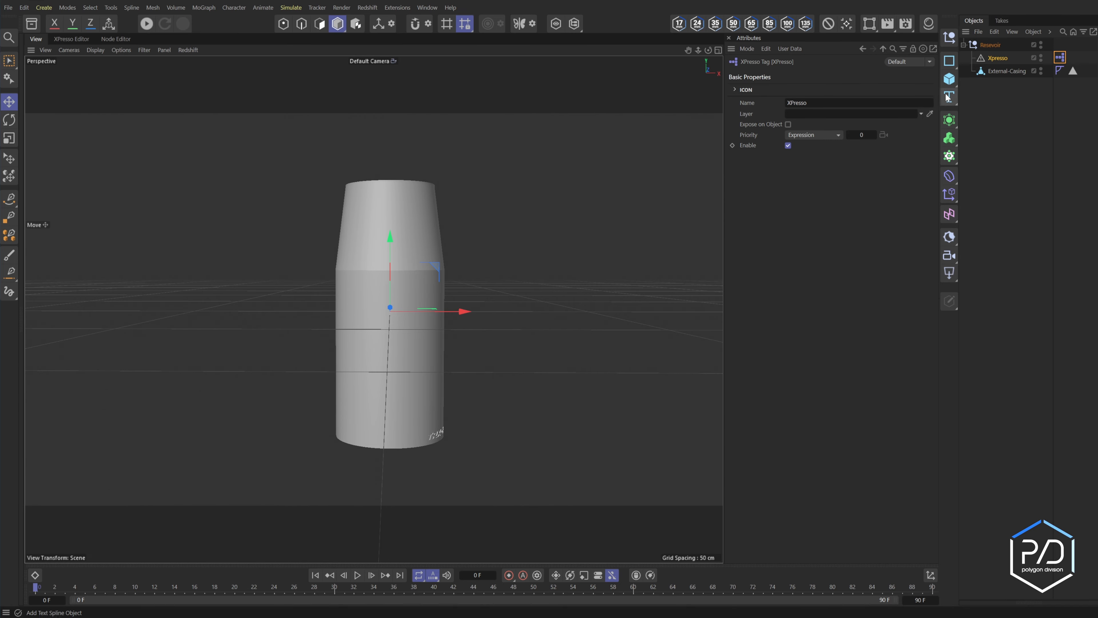
# Step: Try a cylinder primitive as the cutting shape with Slice enabled and its end angle set to about 187°
pyautogui.click(949, 78)
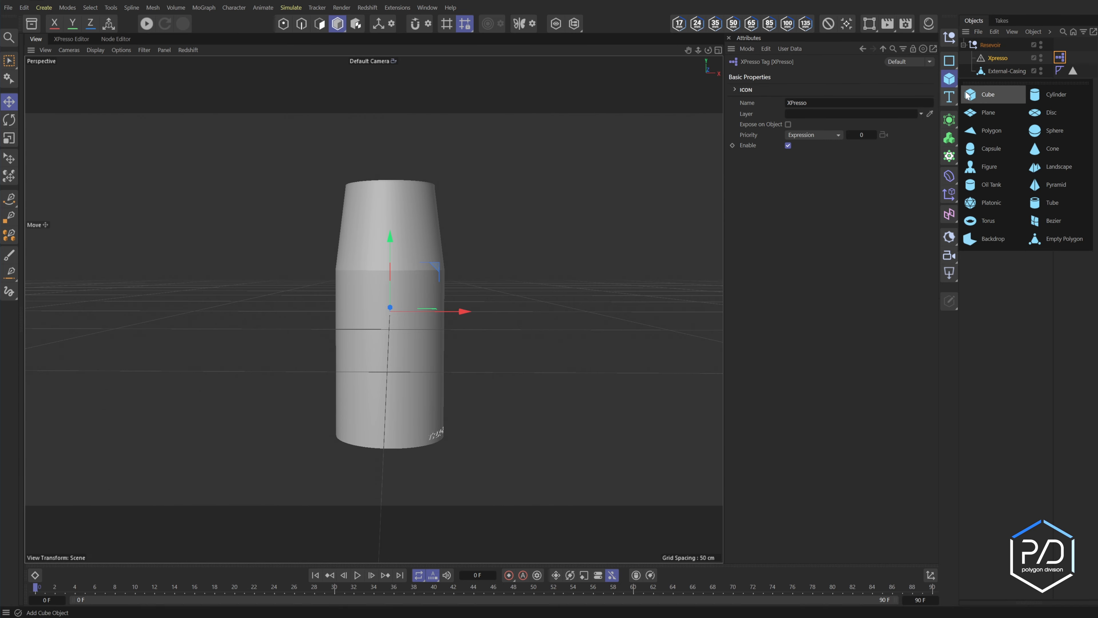
pyautogui.click(1040, 98)
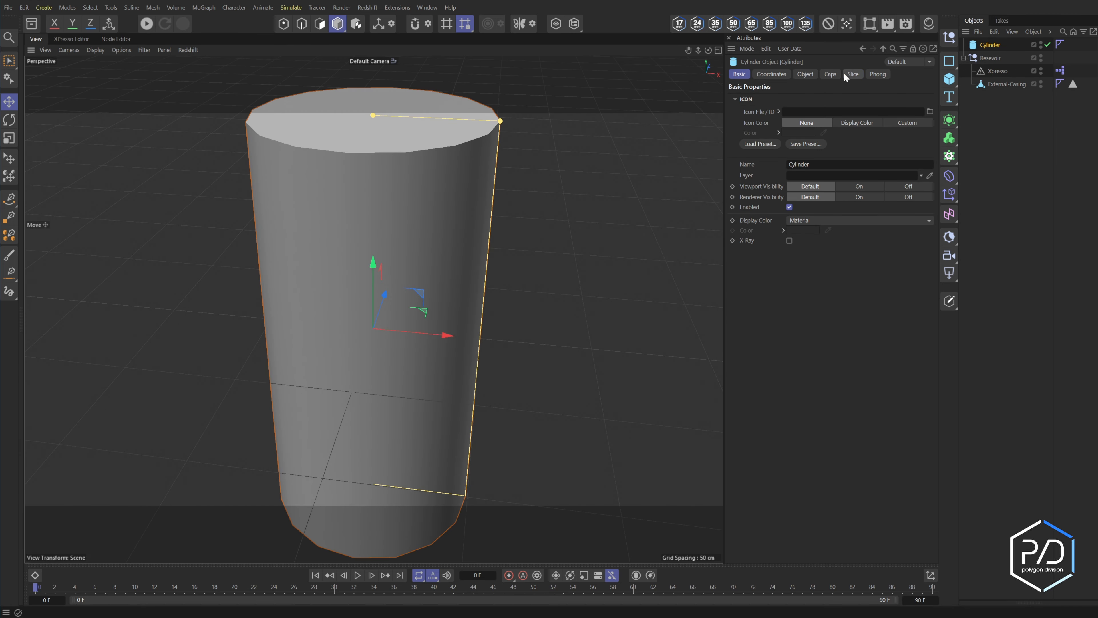
pyautogui.click(852, 74)
pyautogui.click(776, 97)
pyautogui.moveTo(874, 119)
pyautogui.mouseDown()
pyautogui.moveTo(840, 119)
pyautogui.moveTo(876, 120)
pyautogui.mouseUp()
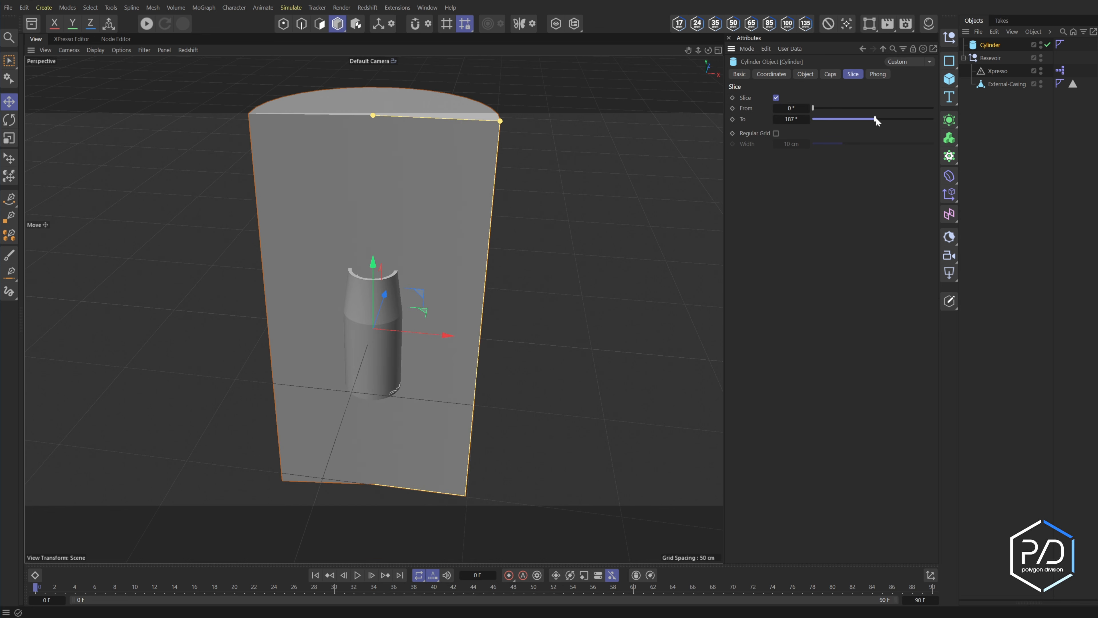
# Step: Switch the viewport display to shading with wireframe lines
pyautogui.press('n')
pyautogui.press('b')
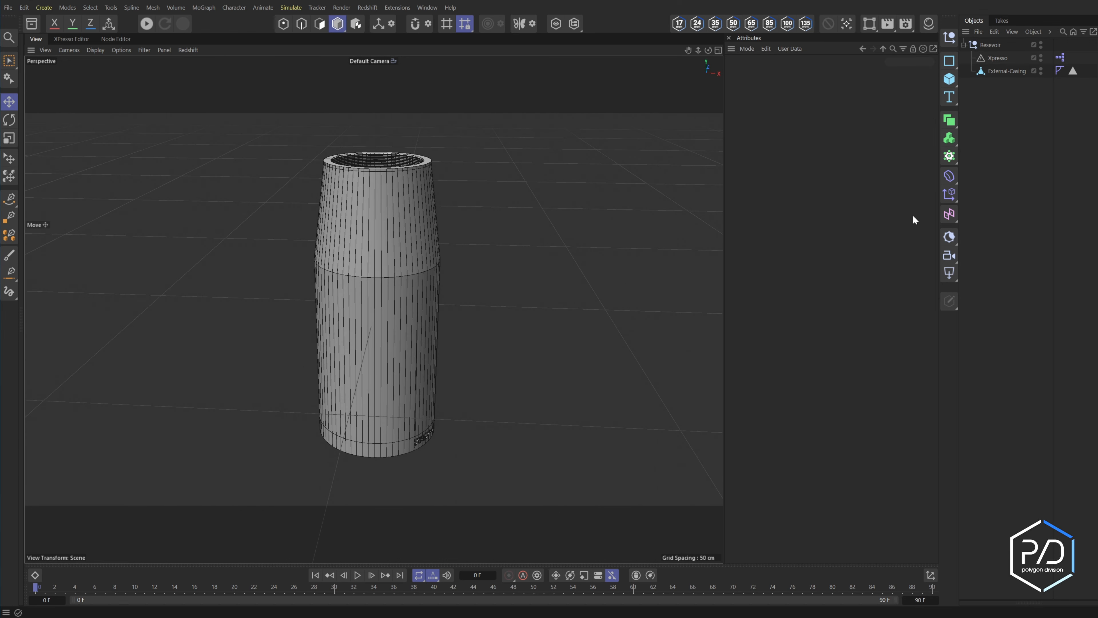
pyautogui.click(989, 45)
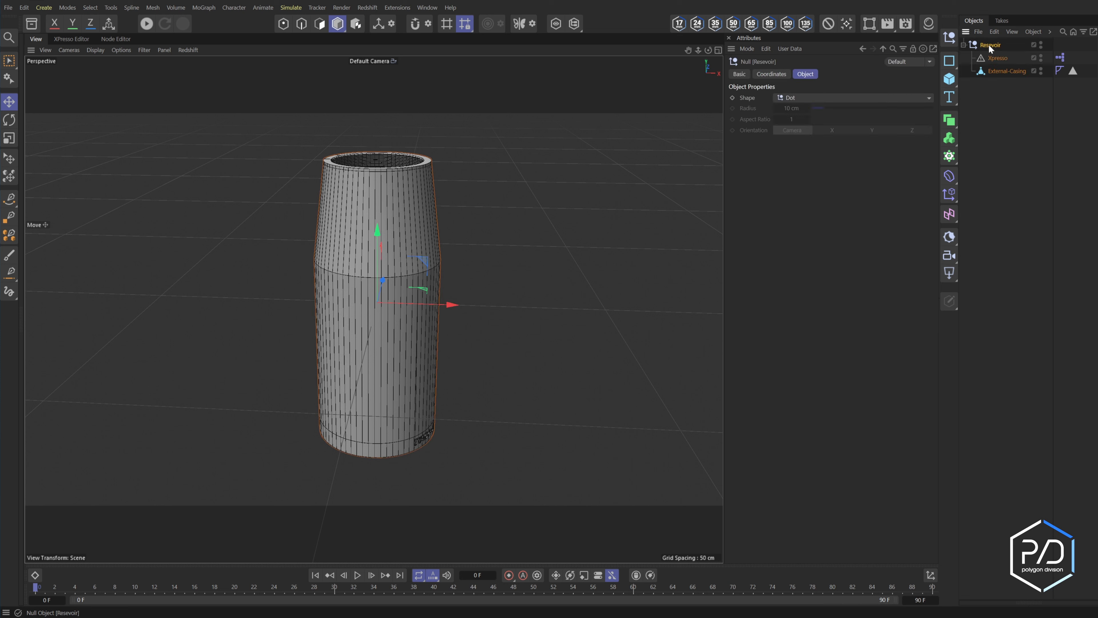
pyautogui.click(1003, 72)
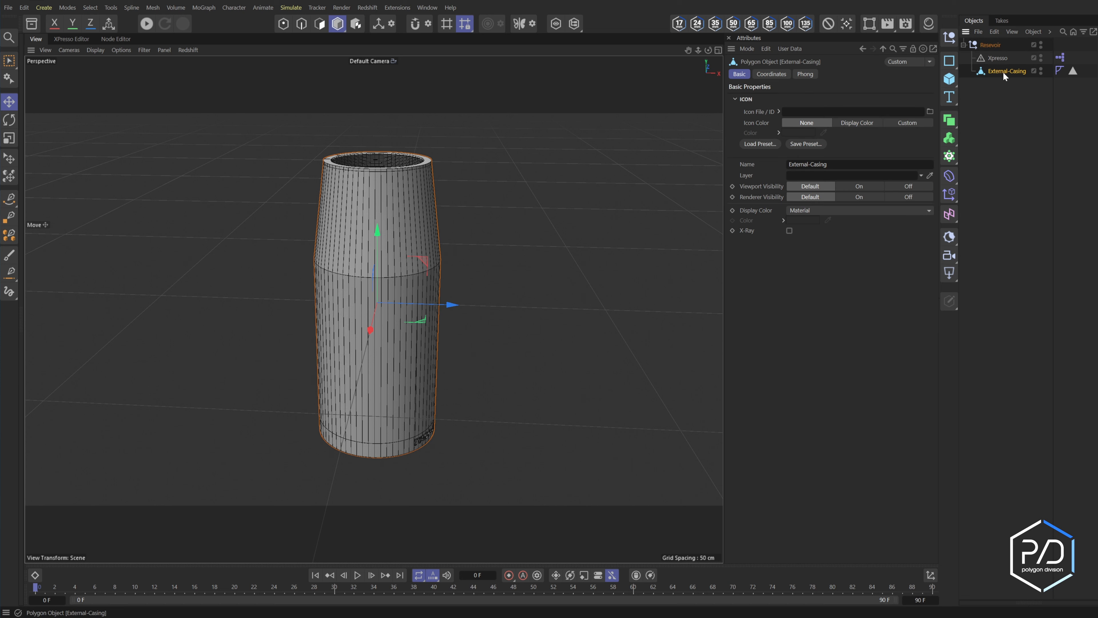
pyautogui.click(1017, 160)
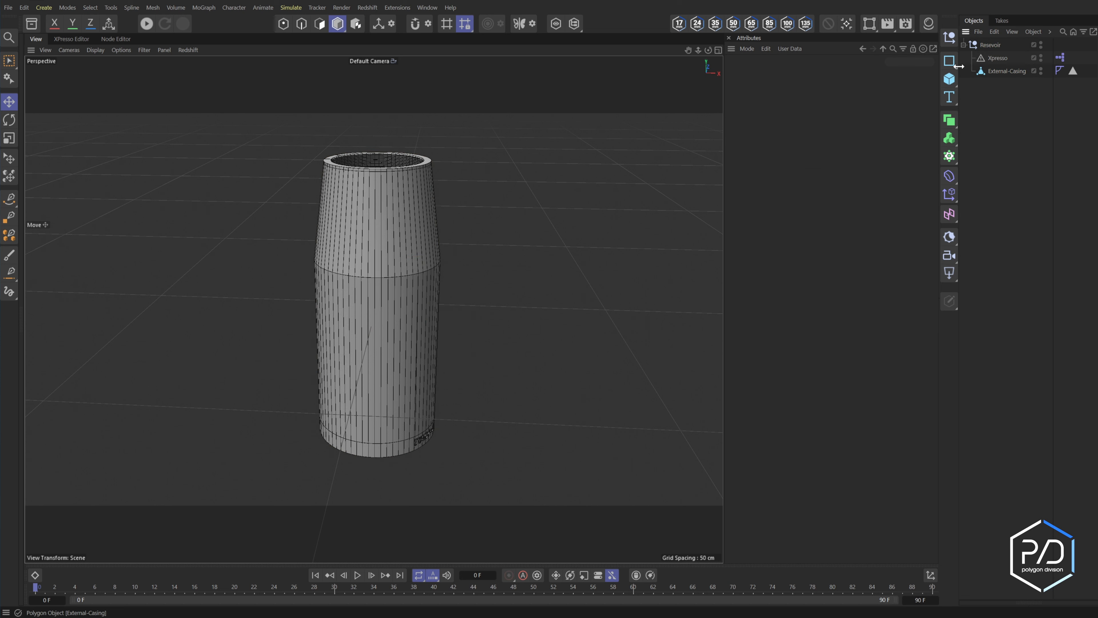
# Step: Add an Arc spline at the top level, oriented to the XZ plane with a radius of 20 cm
pyautogui.click(947, 65)
pyautogui.click(973, 74)
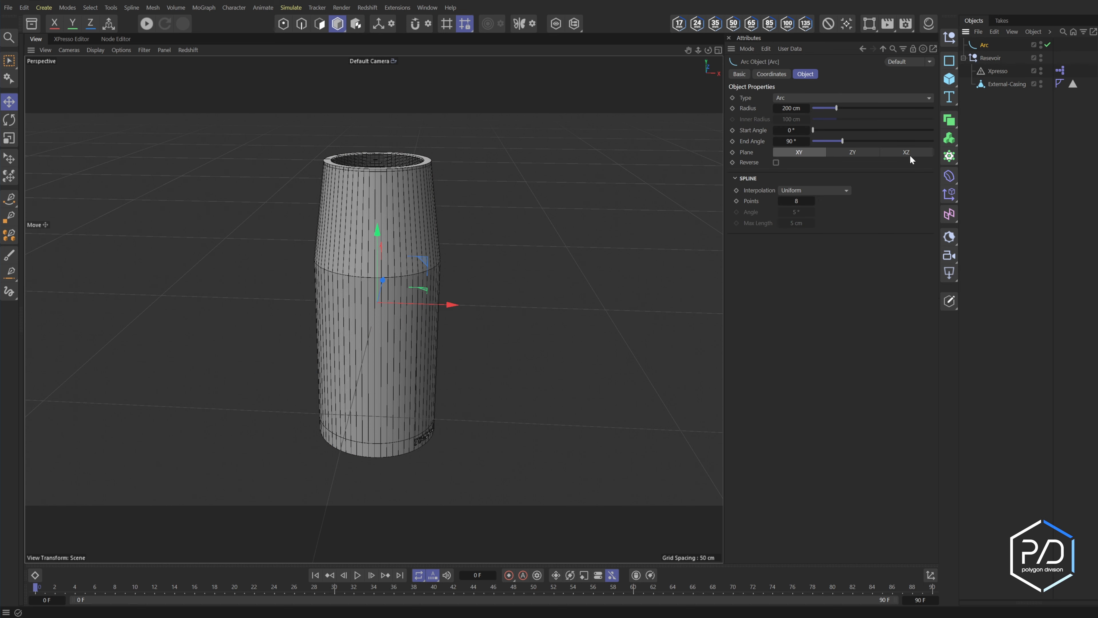
pyautogui.click(909, 156)
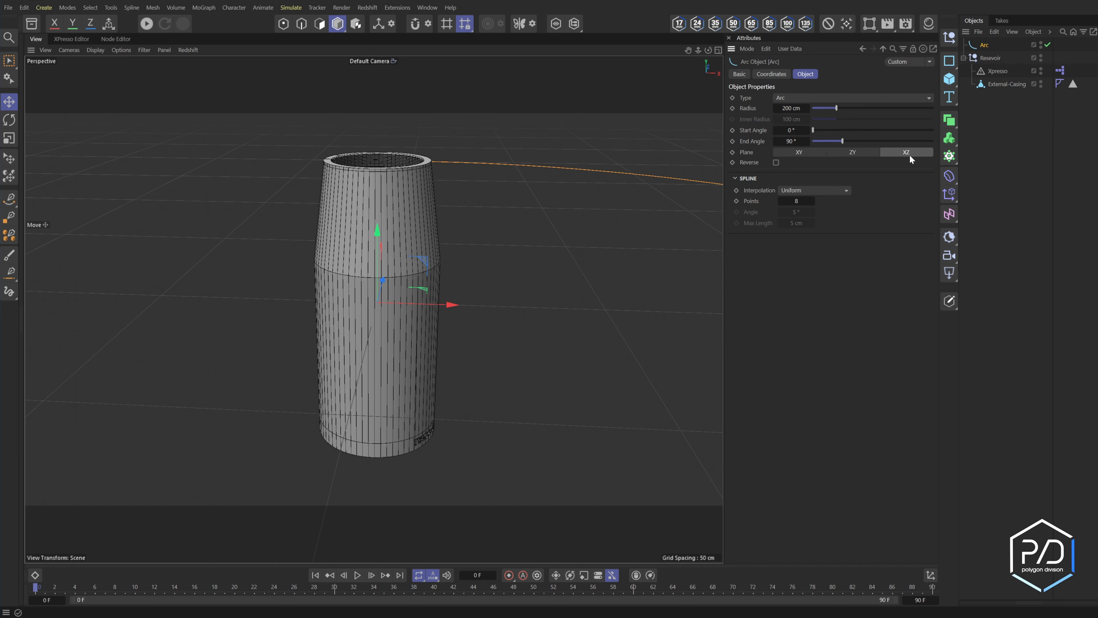
pyautogui.click(797, 109)
pyautogui.write('20')
pyautogui.press('Return')
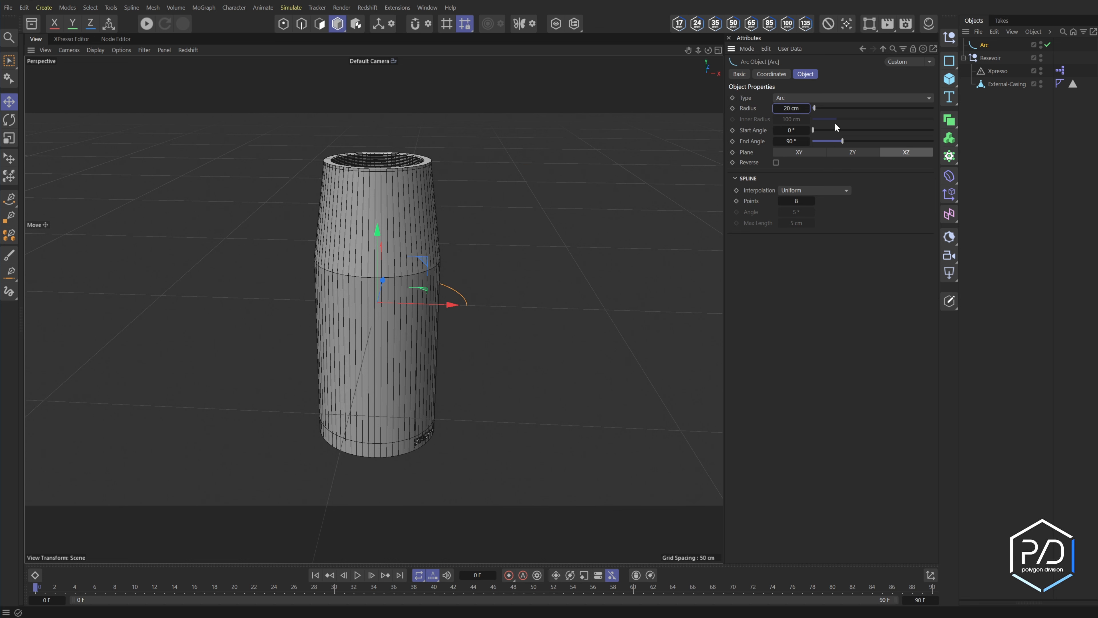
# Step: Change the arc's type to Segment, its end angle to about 312°, and its interpolation to Subdivided
pyautogui.click(798, 98)
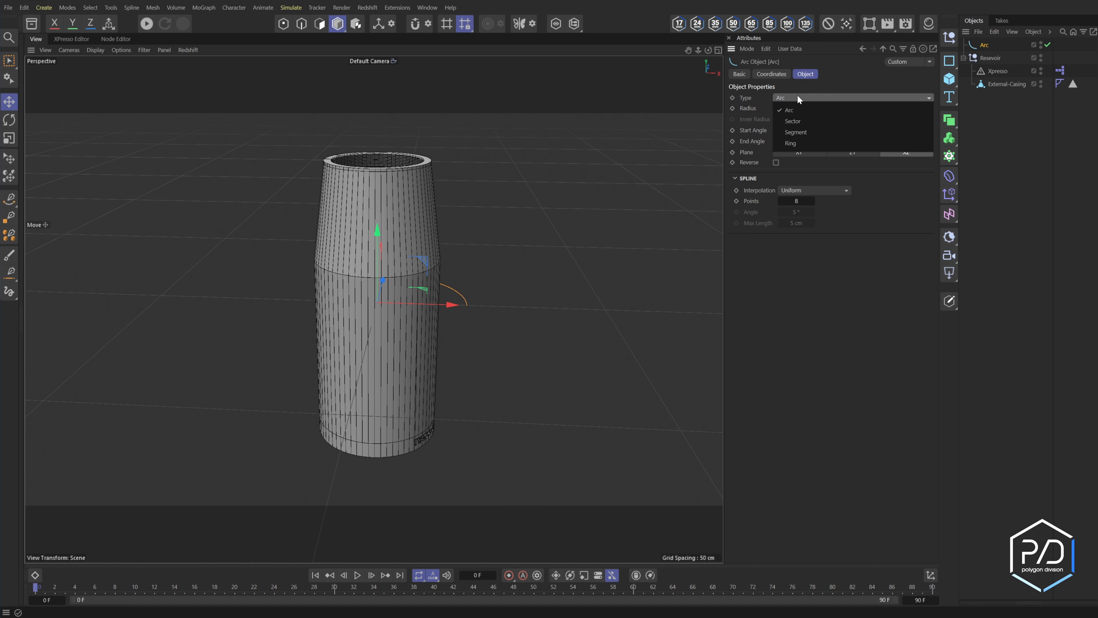
pyautogui.click(804, 134)
pyautogui.press('F2')
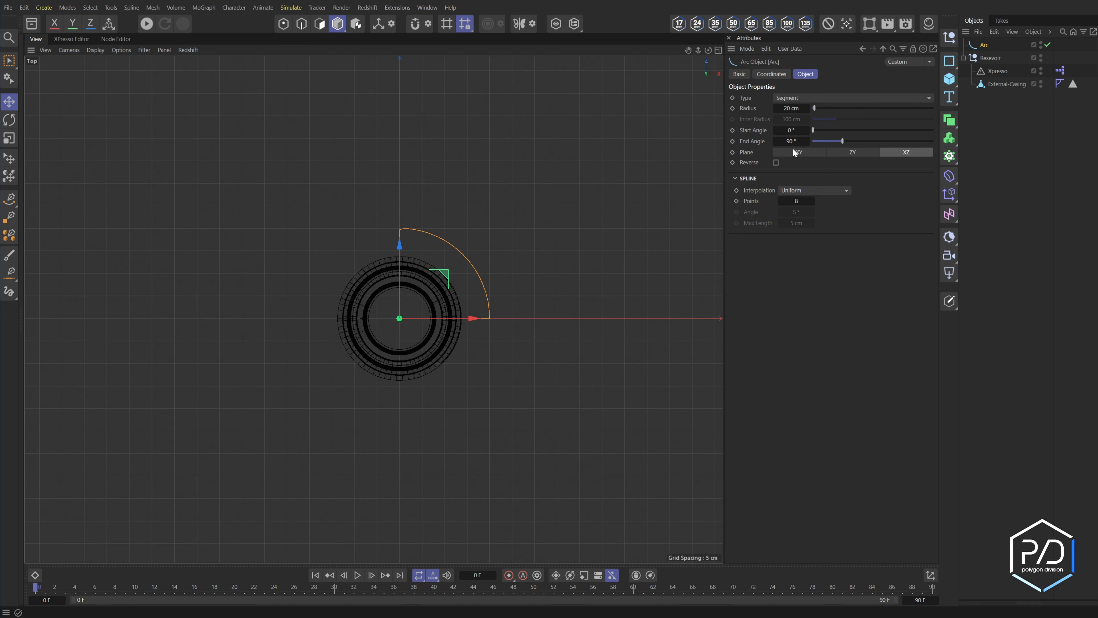
pyautogui.moveTo(846, 141); pyautogui.dragTo(918, 142)
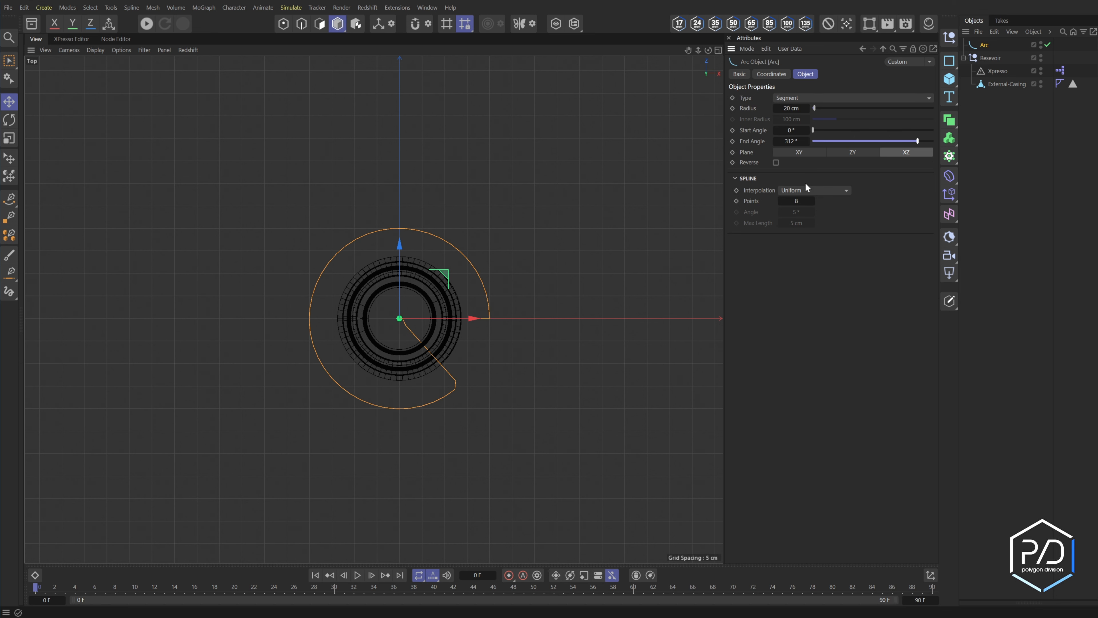
pyautogui.click(806, 186)
pyautogui.click(797, 242)
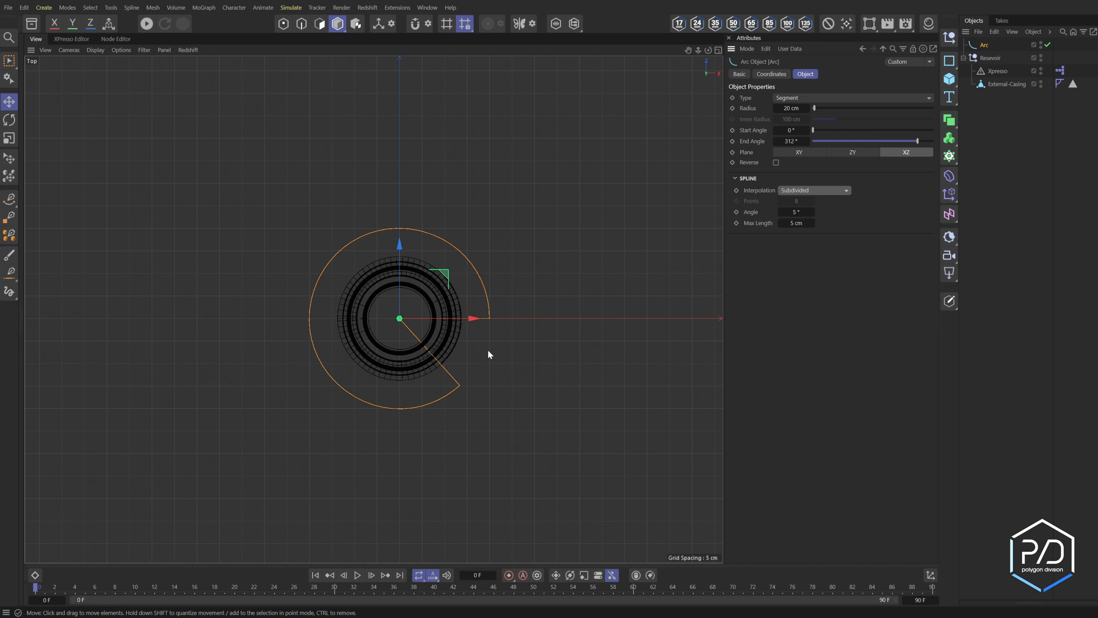
# Step: Move the arc straight down in the Front view to align it with the base of the casing
pyautogui.middleClick(473, 340)
pyautogui.middleClick(512, 372)
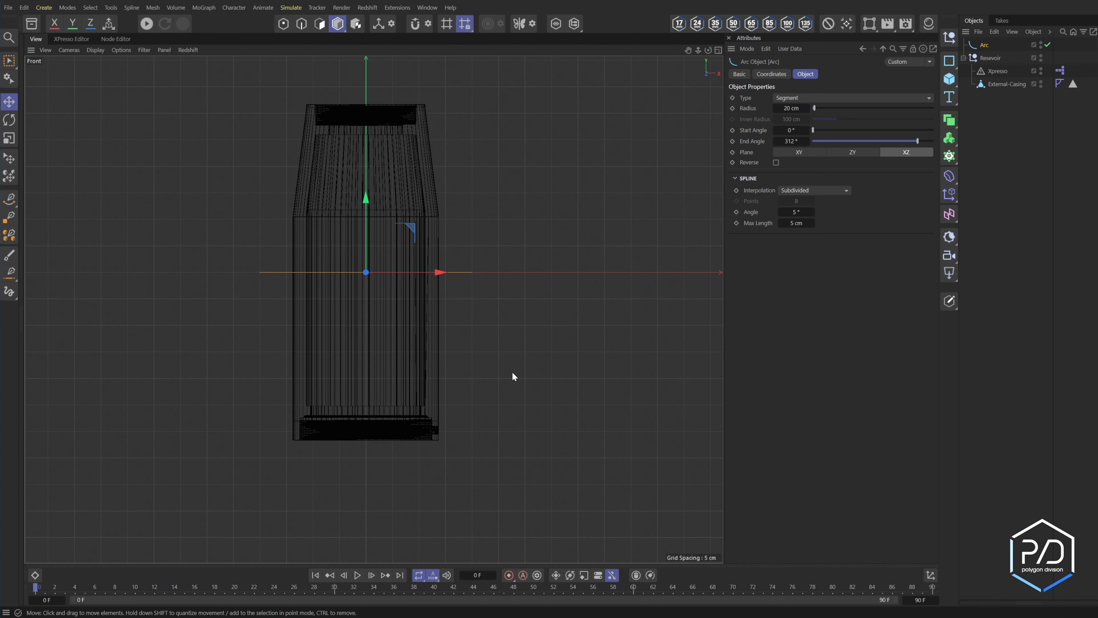
pyautogui.moveTo(365, 199); pyautogui.dragTo(356, 425)
pyautogui.scroll(8, 366, 441)
pyautogui.scroll(-8, 474, 334)
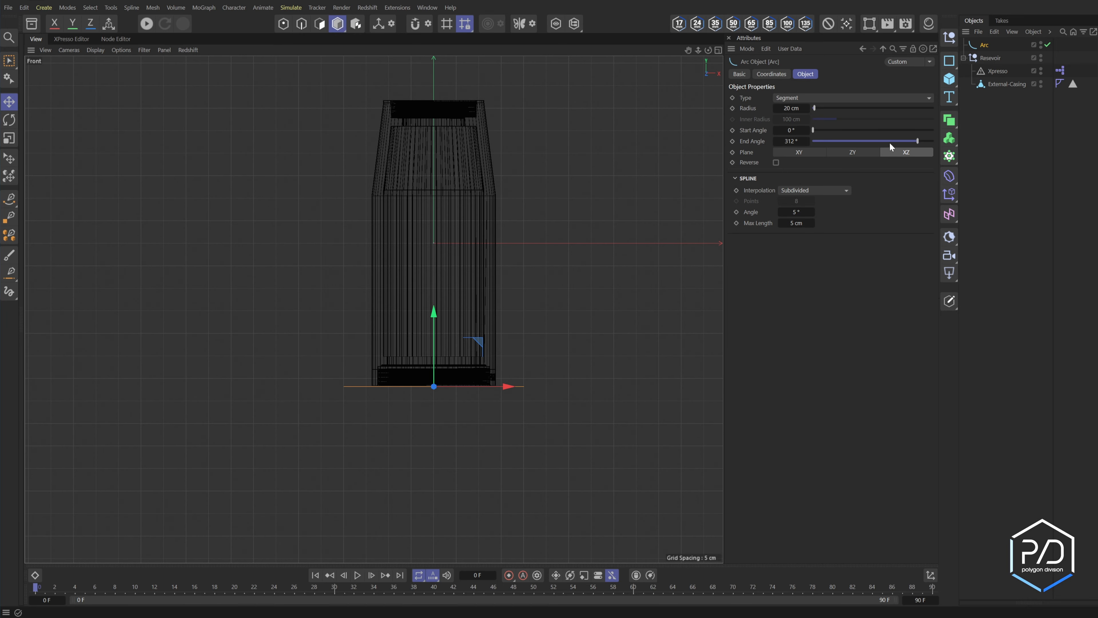
# Step: Extrude the arc with an Extrude generator and reverse the arc so the extrusion runs upward around the casing
pyautogui.click(954, 126)
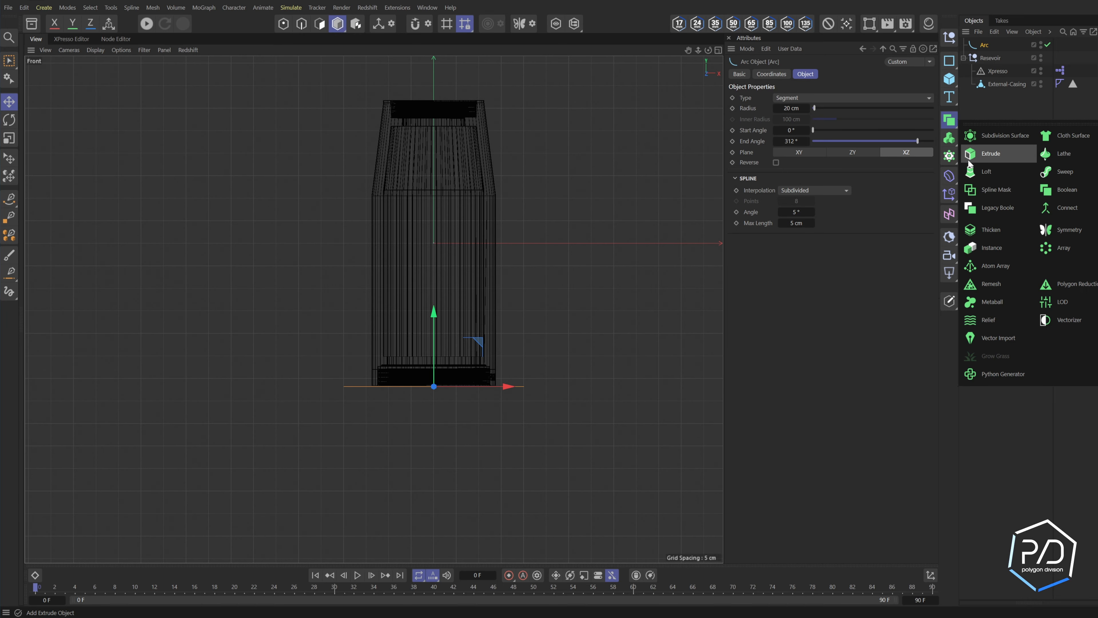
pyautogui.click(1011, 153)
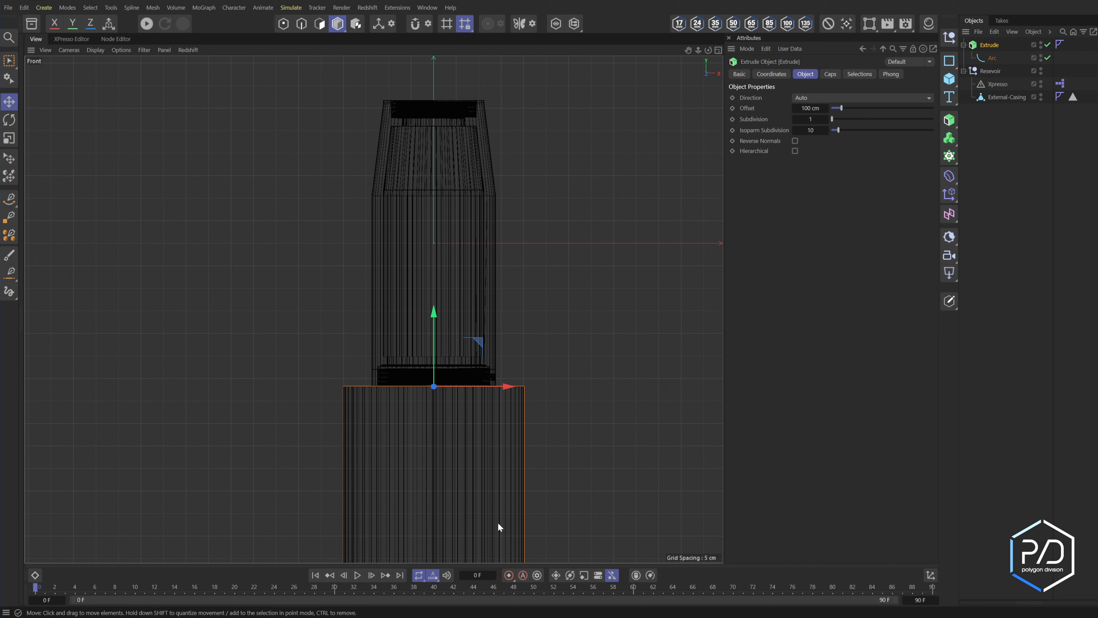
pyautogui.click(992, 59)
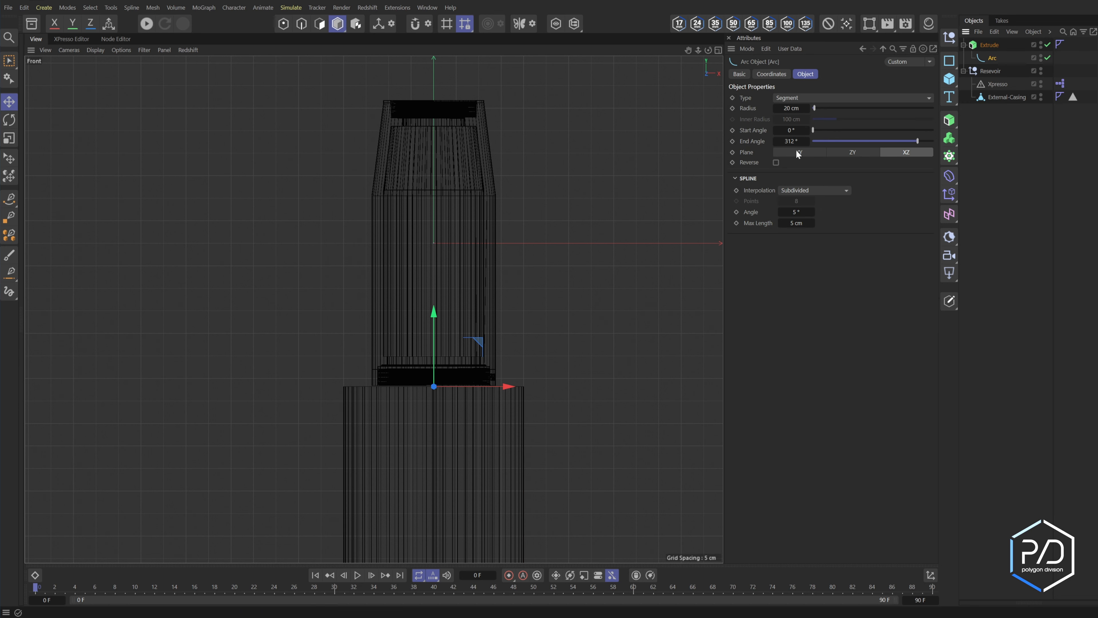
pyautogui.click(776, 162)
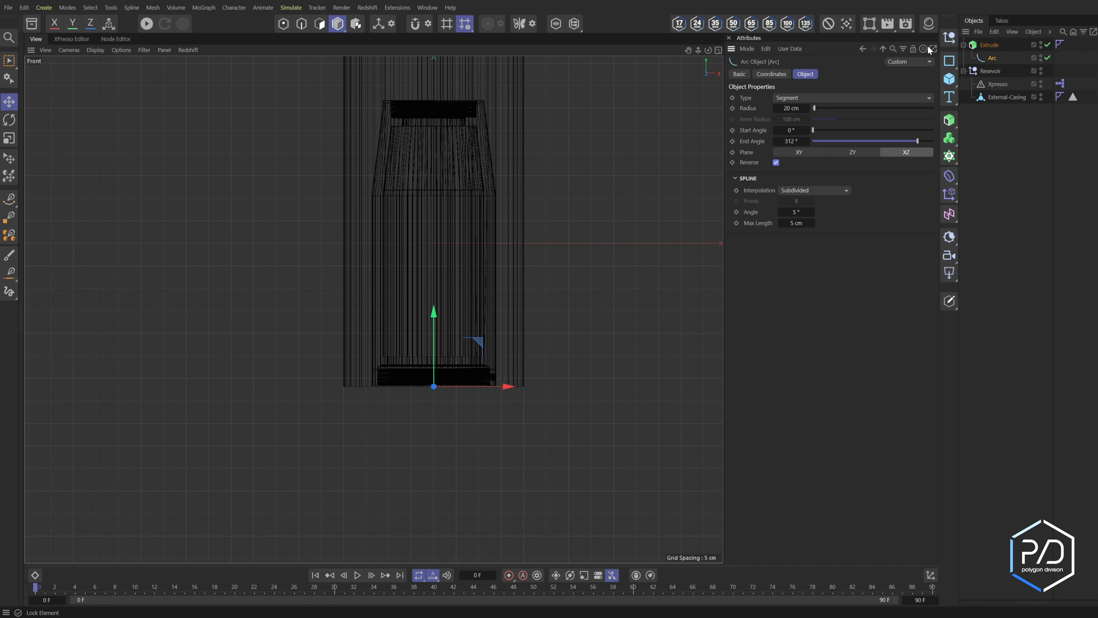
# Step: Set the extrusion offset to 55 cm and rename the Extrude object to Cutter
pyautogui.click(990, 45)
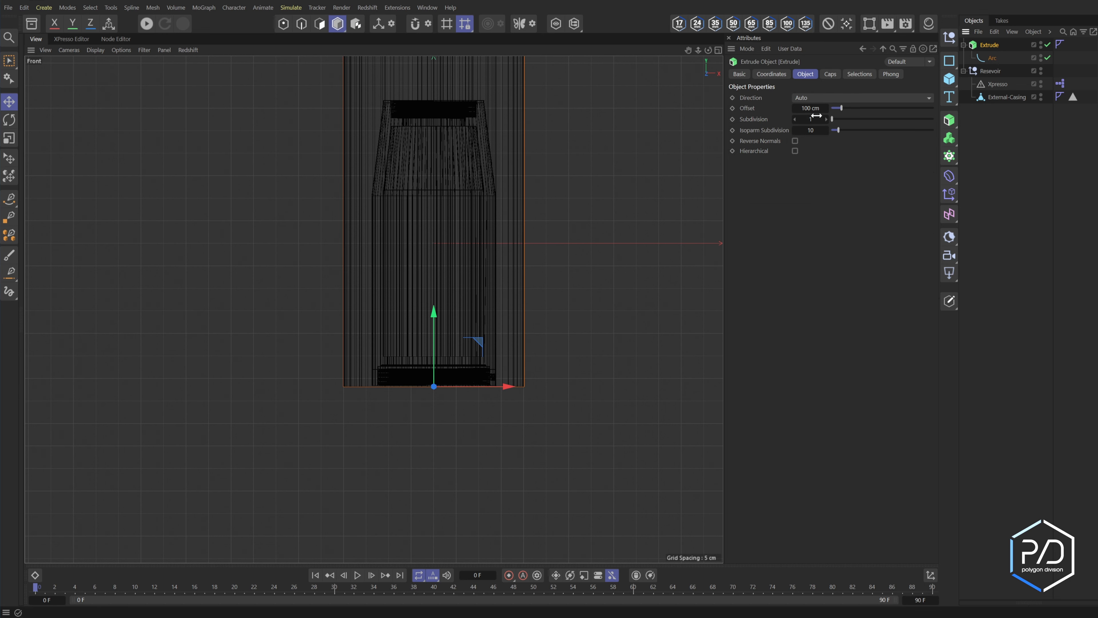
pyautogui.click(809, 109)
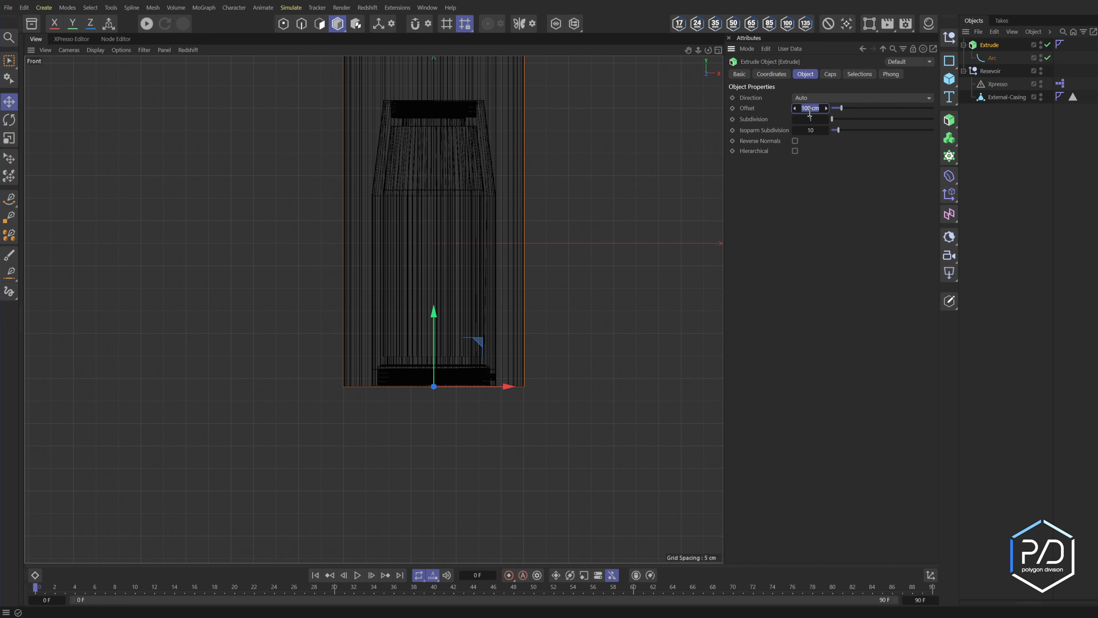
pyautogui.write('55')
pyautogui.press('Return')
pyautogui.press('F1')
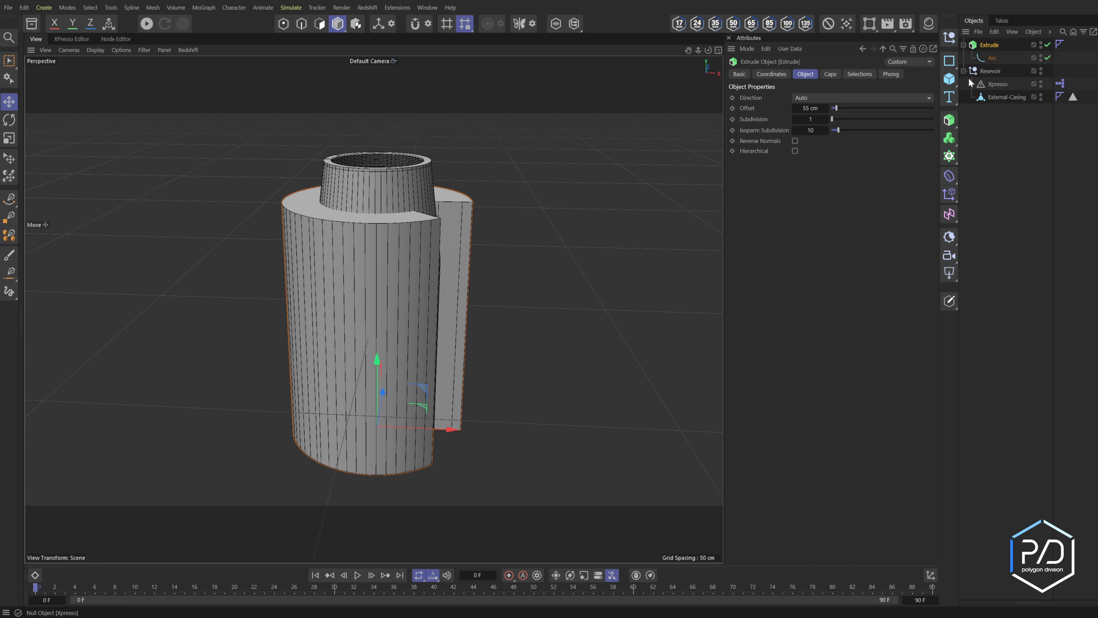
pyautogui.doubleClick(990, 44)
pyautogui.write('Cutter')
# Step: Add a Boolean generator around External-Casing, nest Cutter in it below the casing, and set it to subtract the cutter
pyautogui.click(996, 97)
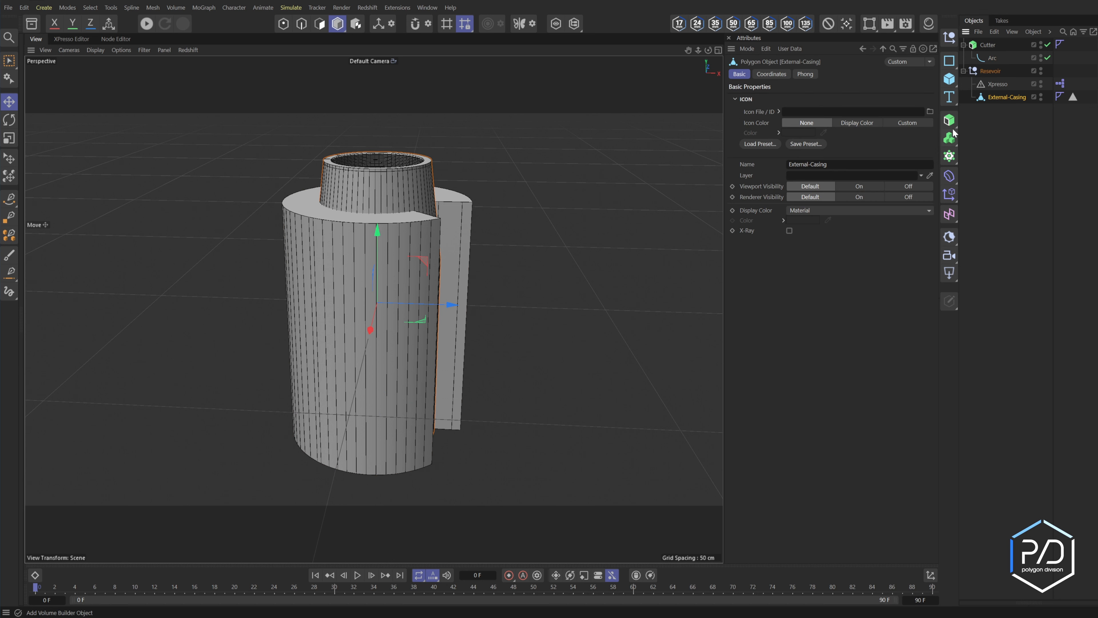
pyautogui.click(948, 120)
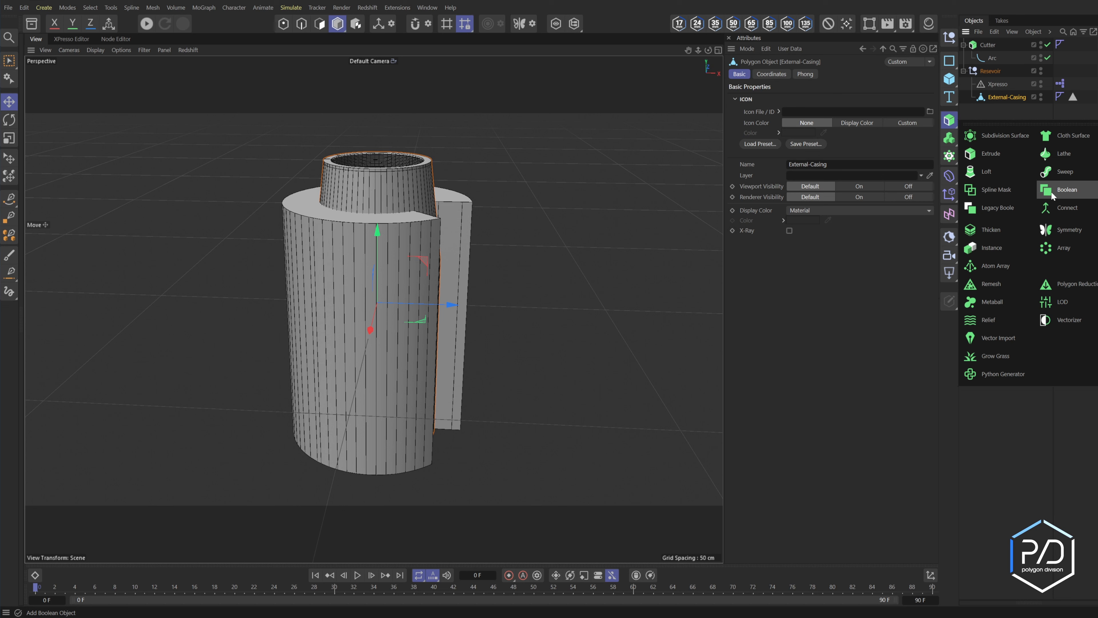
pyautogui.click(1051, 191)
pyautogui.moveTo(988, 45); pyautogui.dragTo(1011, 110)
pyautogui.click(998, 70)
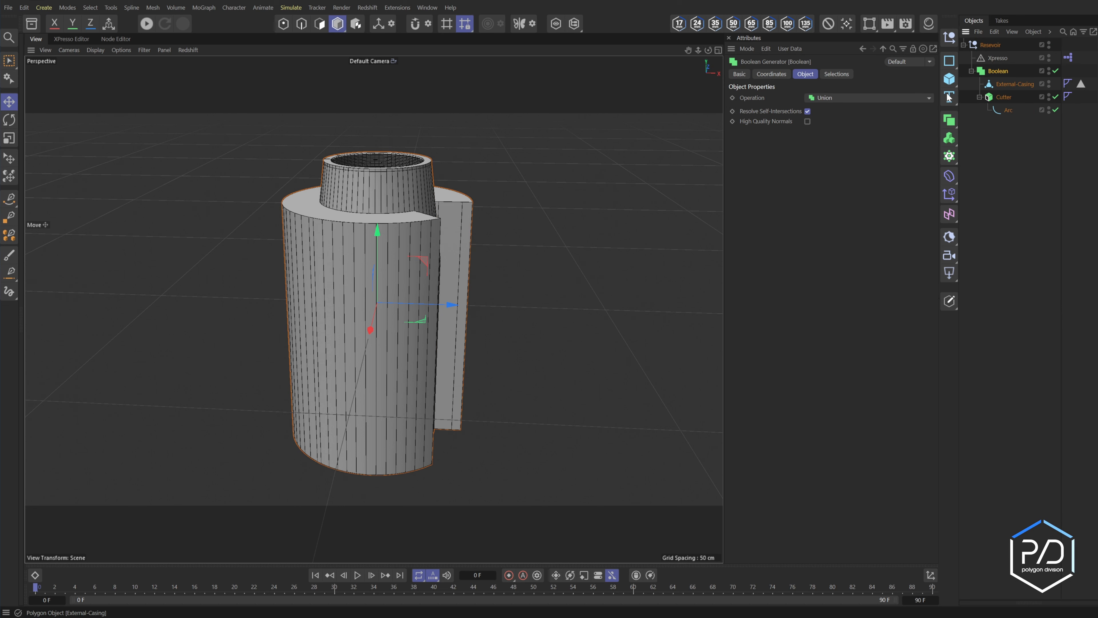
pyautogui.click(863, 99)
pyautogui.click(850, 118)
# Step: Reduce the cutter arc's end angle to 5°
pyautogui.click(1008, 110)
pyautogui.moveTo(891, 140); pyautogui.dragTo(813, 141)
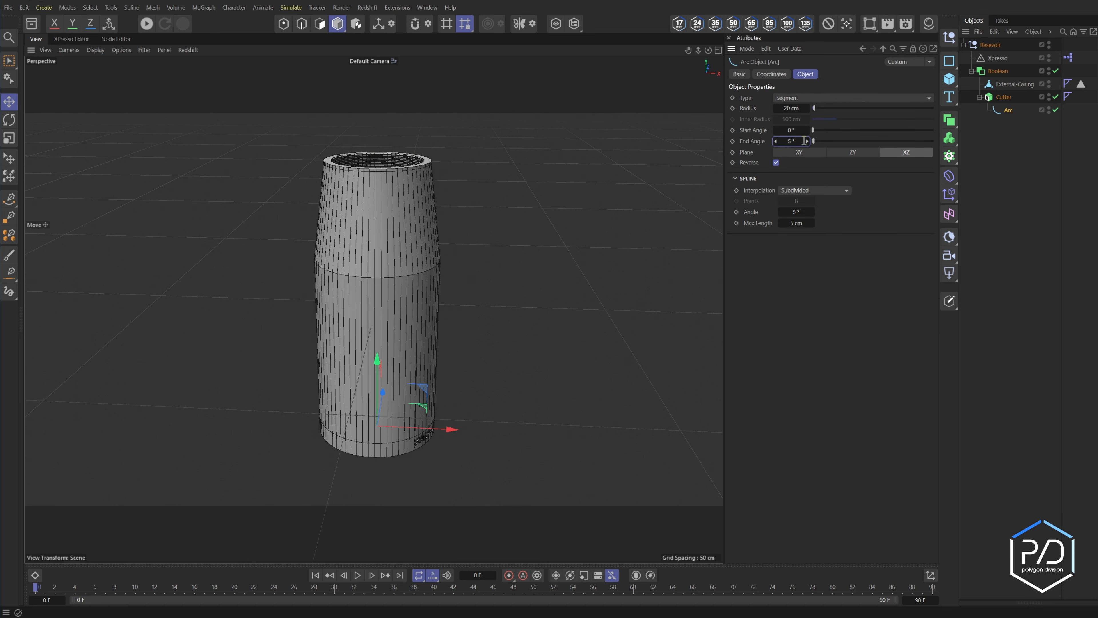
pyautogui.moveTo(708, 49); pyautogui.dragTo(703, 51)
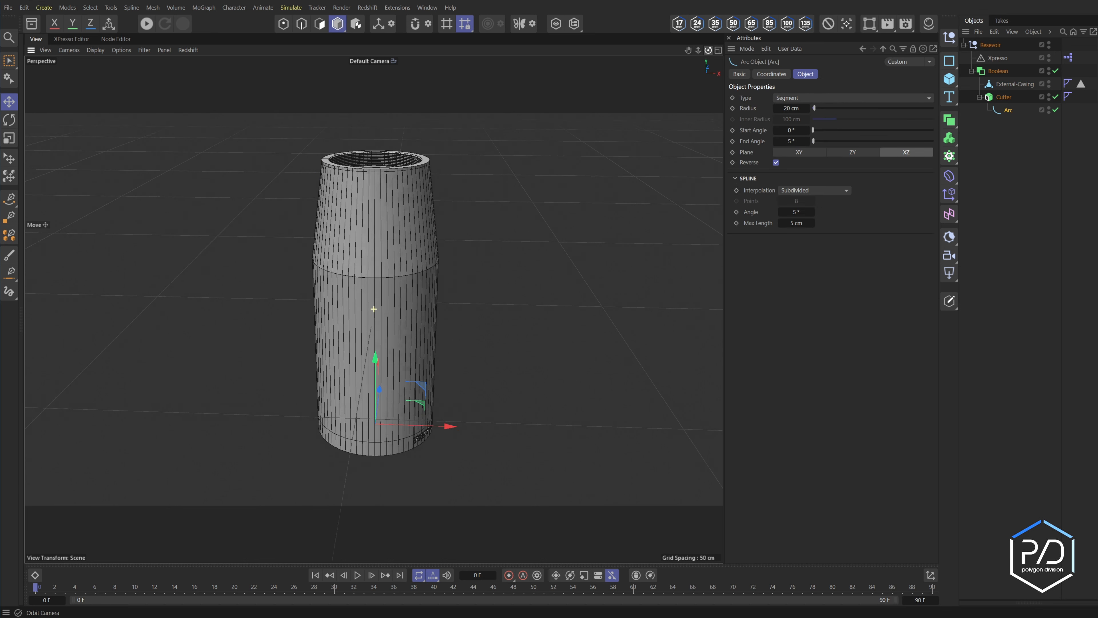
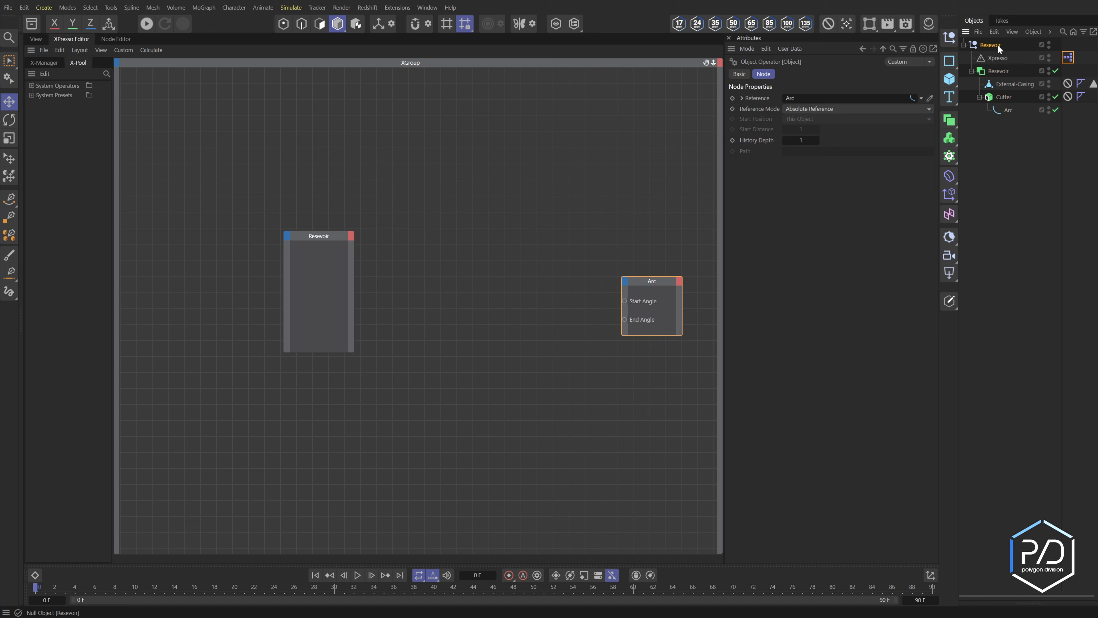
# Step: Add a user data group named Shock CTRL to the top-level Resevoir null
pyautogui.click(998, 45)
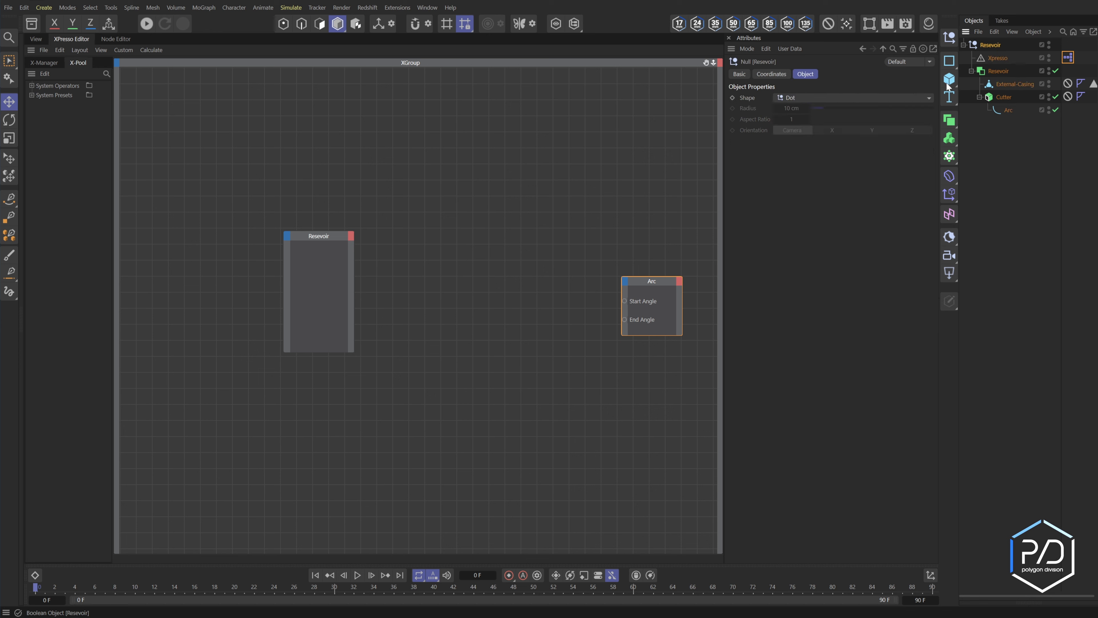
pyautogui.click(792, 48)
pyautogui.click(792, 74)
pyautogui.moveTo(584, 107); pyautogui.dragTo(486, 157)
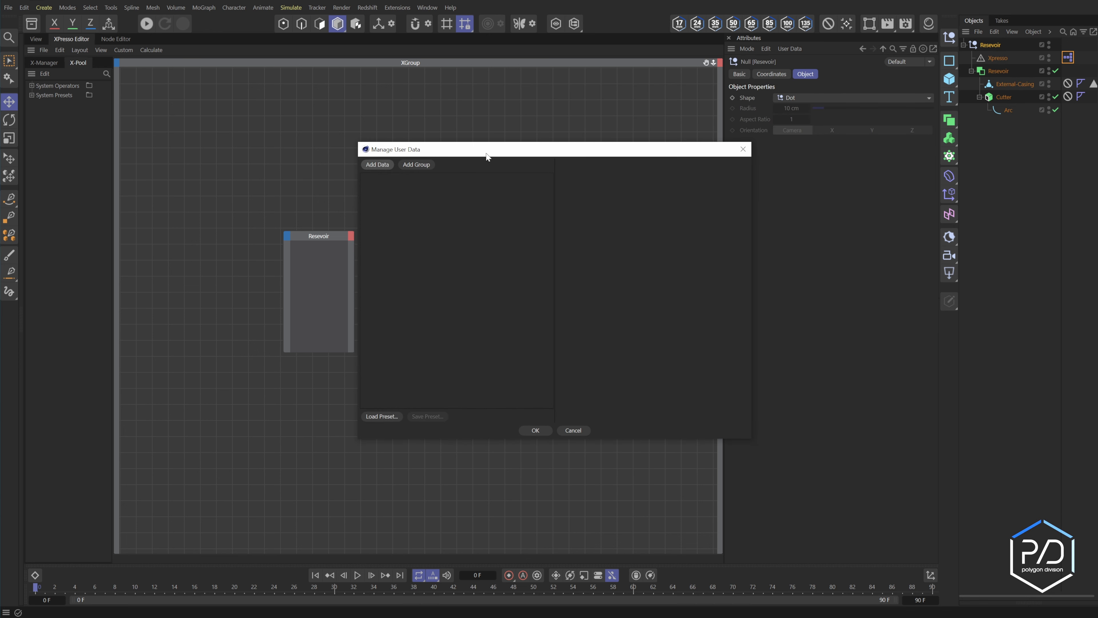
pyautogui.click(416, 165)
pyautogui.write('Shock CTRL')
# Step: Add a user data entry named Open Casing to the group, with slider minimum and maximum enabled and the Float Slider interface
pyautogui.click(377, 164)
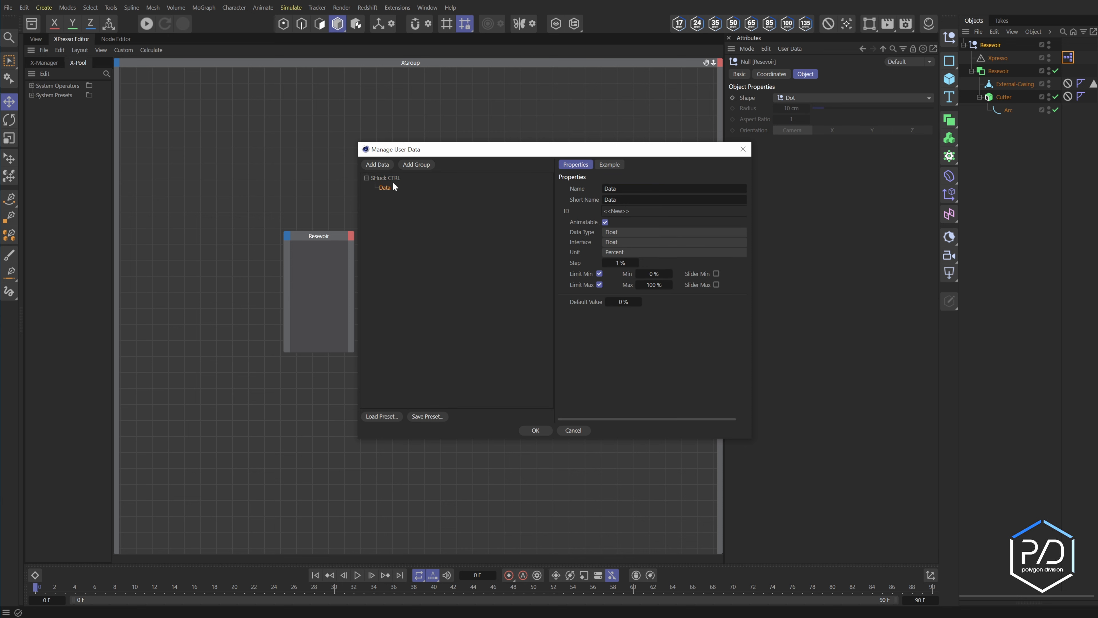
pyautogui.doubleClick(610, 188)
pyautogui.write('Open Casing')
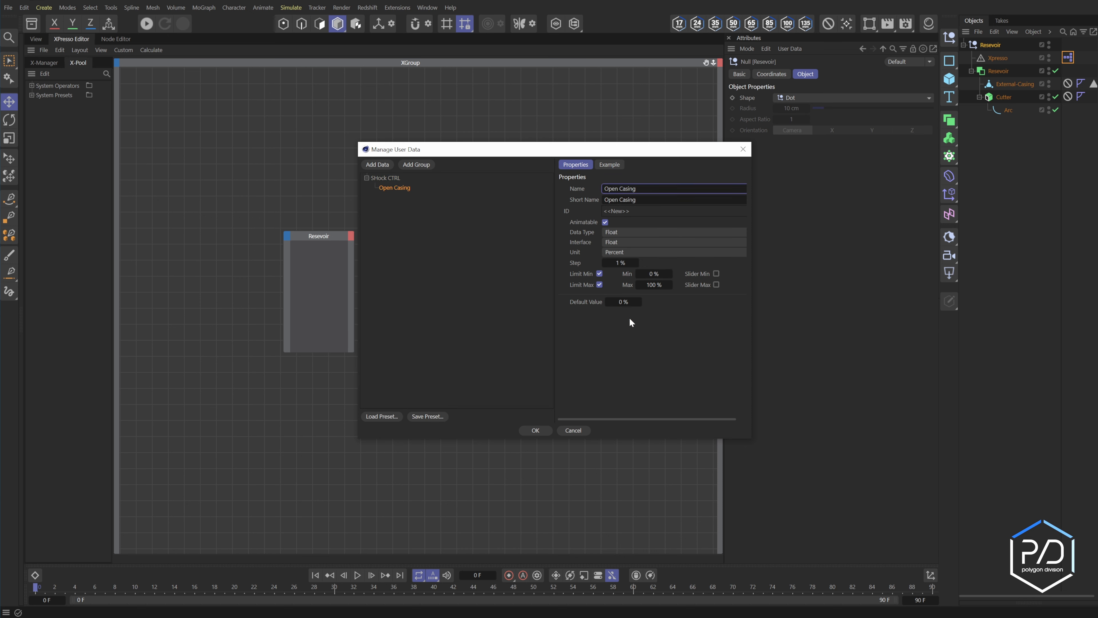
pyautogui.click(716, 284)
pyautogui.click(716, 273)
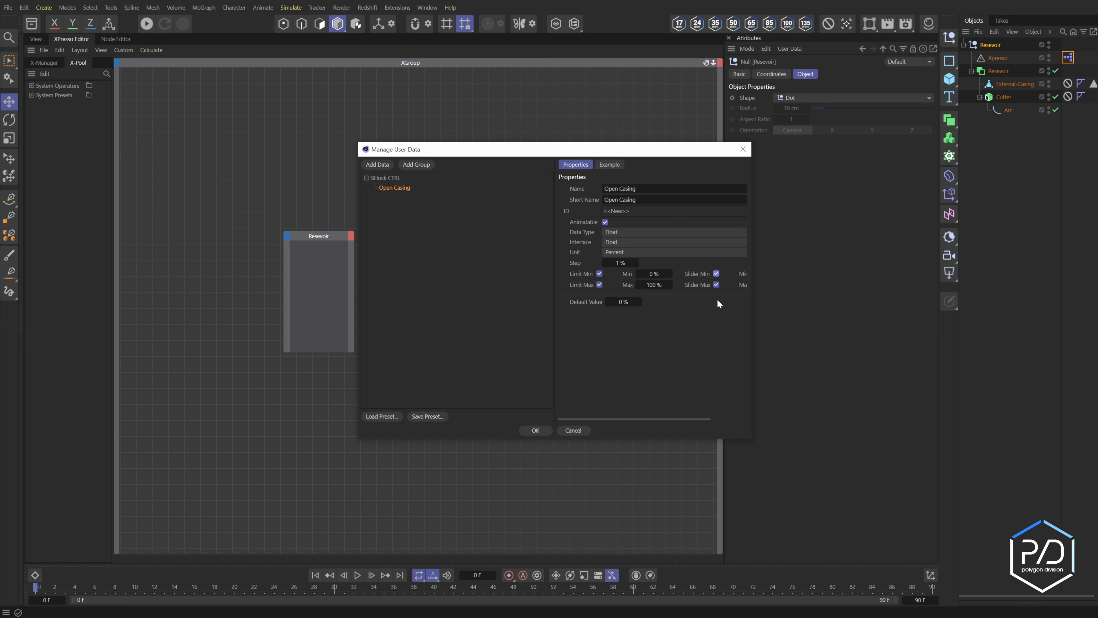
pyautogui.click(628, 245)
pyautogui.click(628, 262)
pyautogui.moveTo(752, 373); pyautogui.dragTo(802, 373)
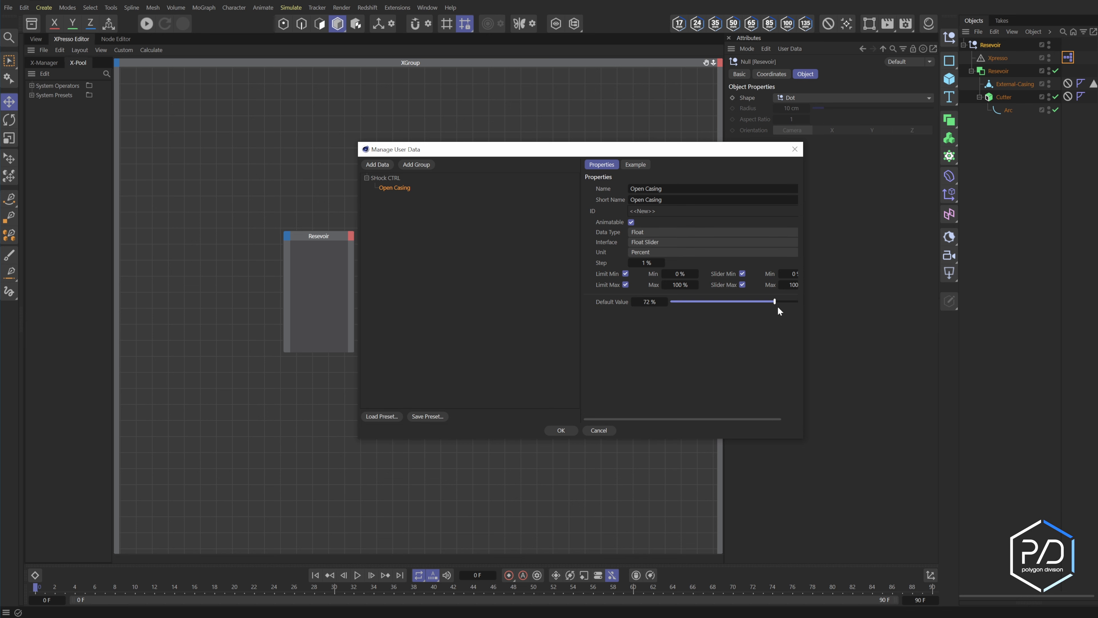
pyautogui.press('Return')
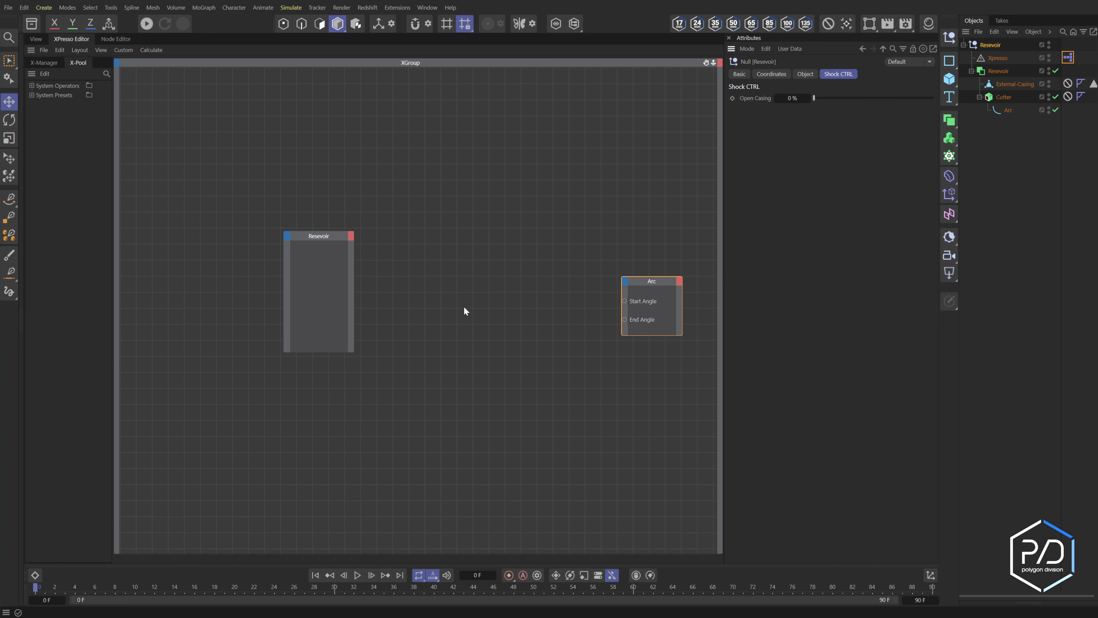
# Step: Create a Range Mapper node and connect a new Open Casing output port on the Resevoir node to its input
pyautogui.rightClick(474, 304)
pyautogui.moveTo(510, 328)
pyautogui.moveTo(564, 329)
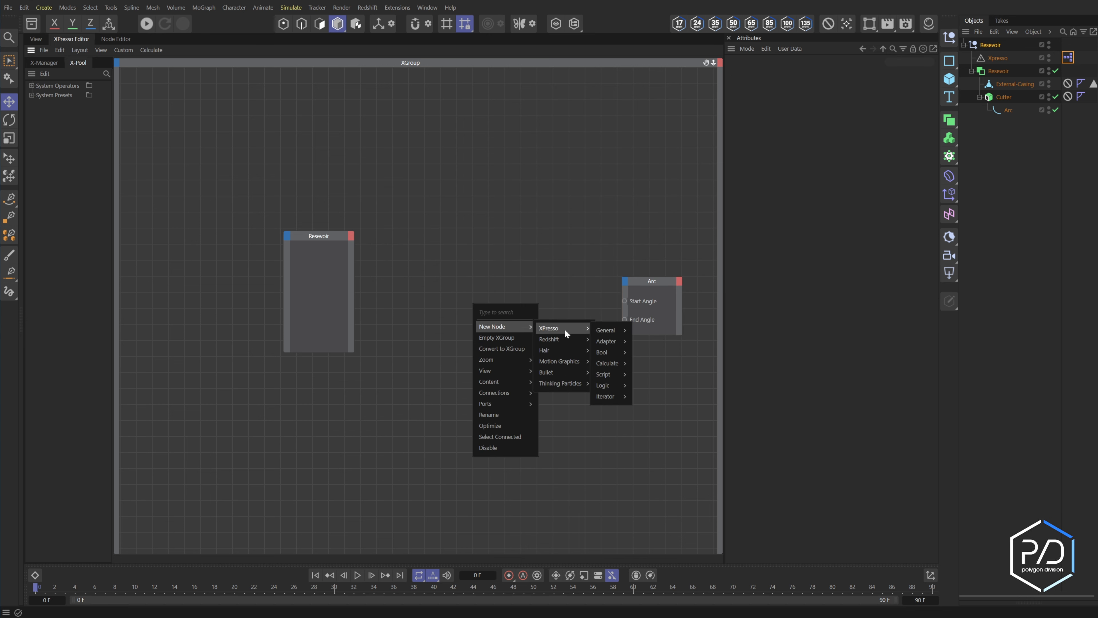
pyautogui.moveTo(629, 363)
pyautogui.click(667, 526)
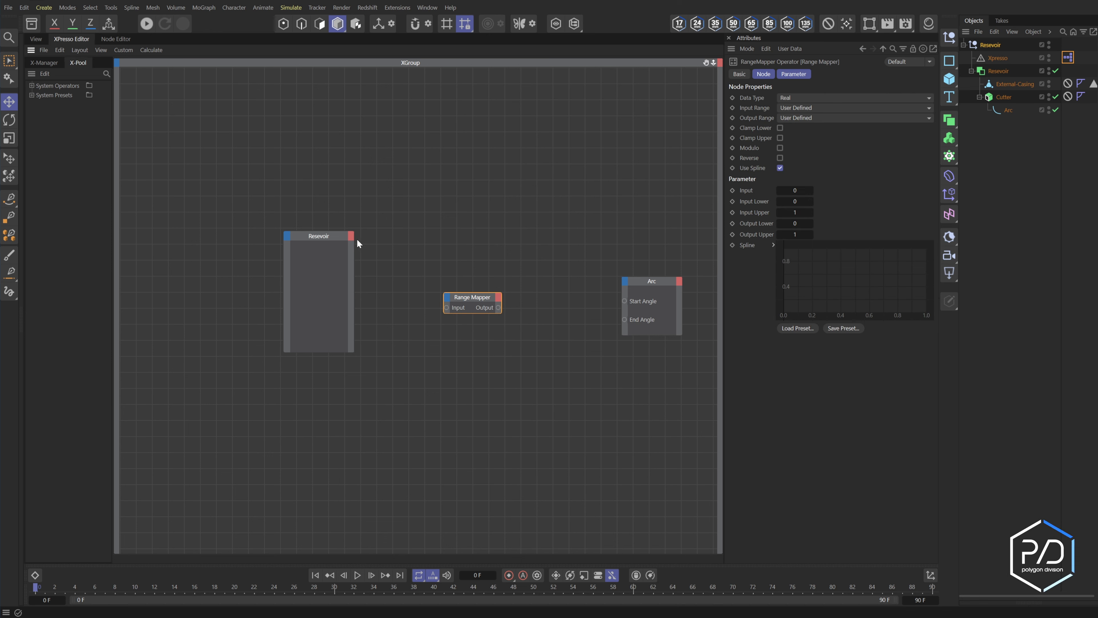
pyautogui.moveTo(755, 98); pyautogui.dragTo(352, 240)
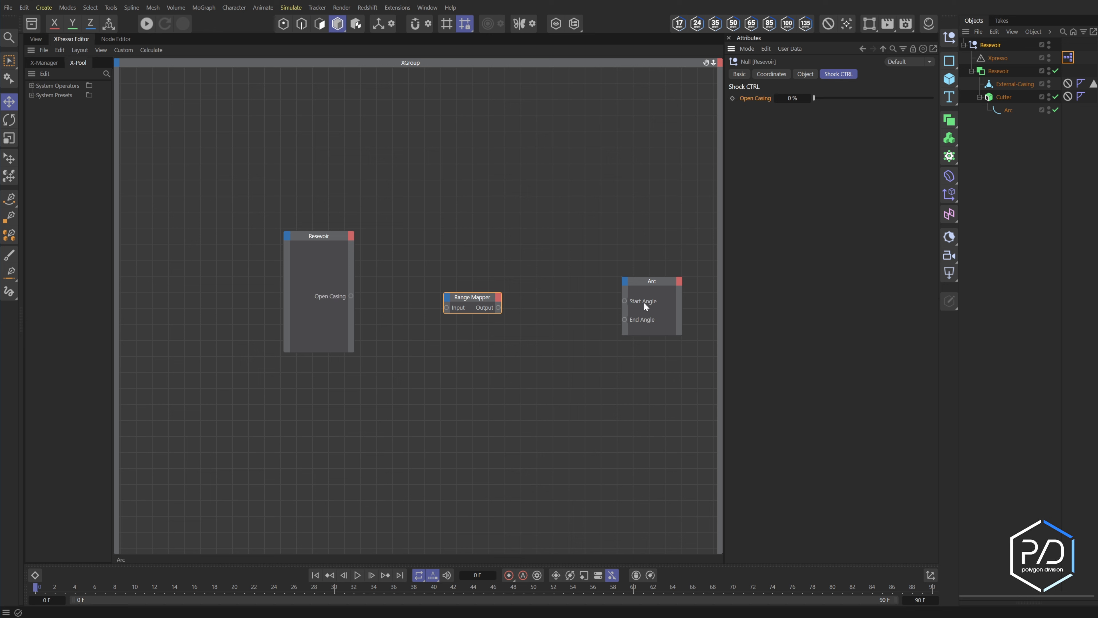
pyautogui.moveTo(351, 296); pyautogui.dragTo(447, 308)
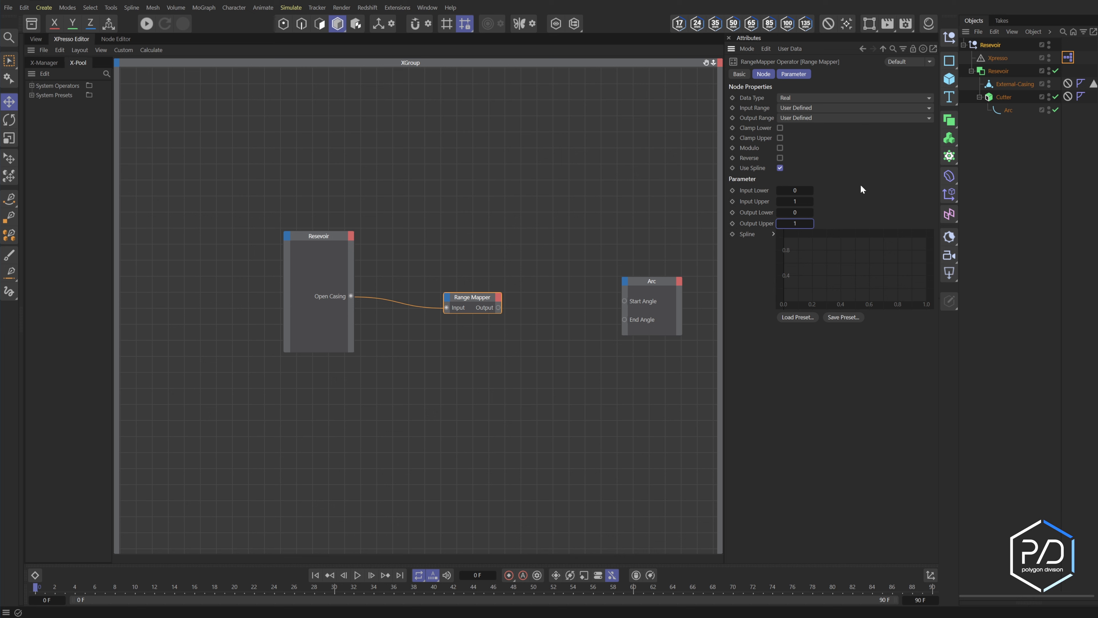
# Step: Set the Range Mapper's input to Percent, output to Degree and upper output to 90°, and connect it to the Arc's End Angle
pyautogui.click(807, 108)
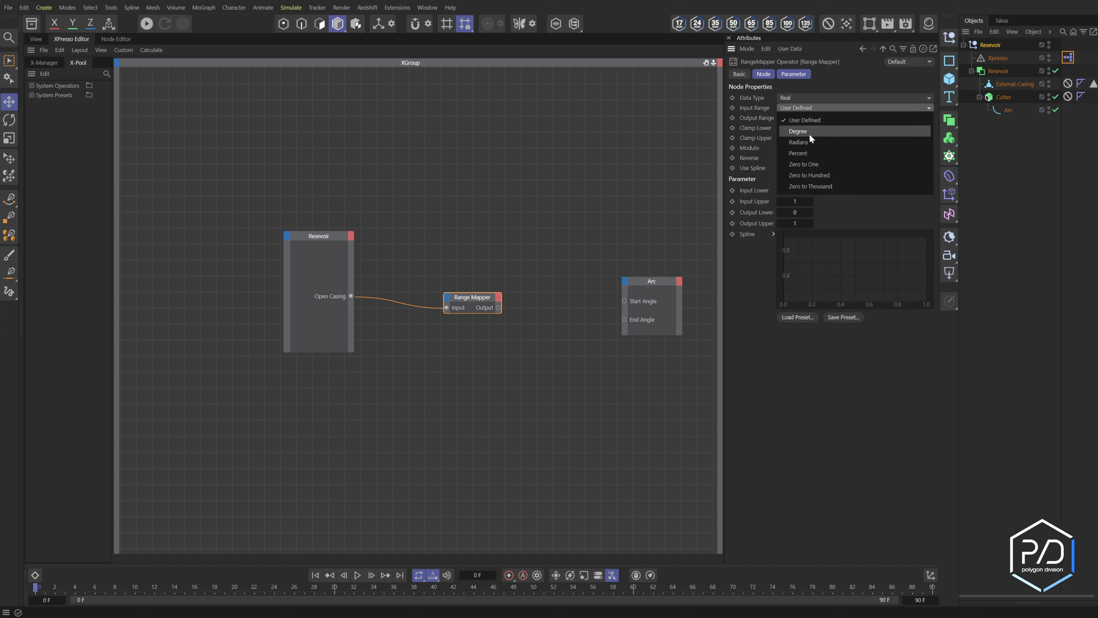
pyautogui.click(804, 153)
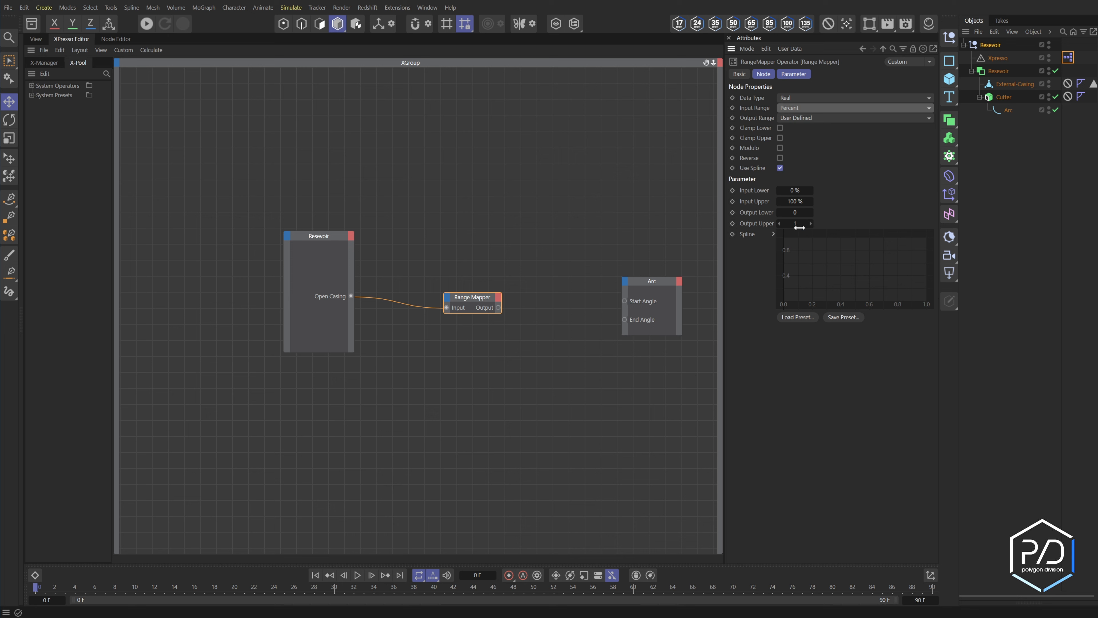
pyautogui.click(833, 117)
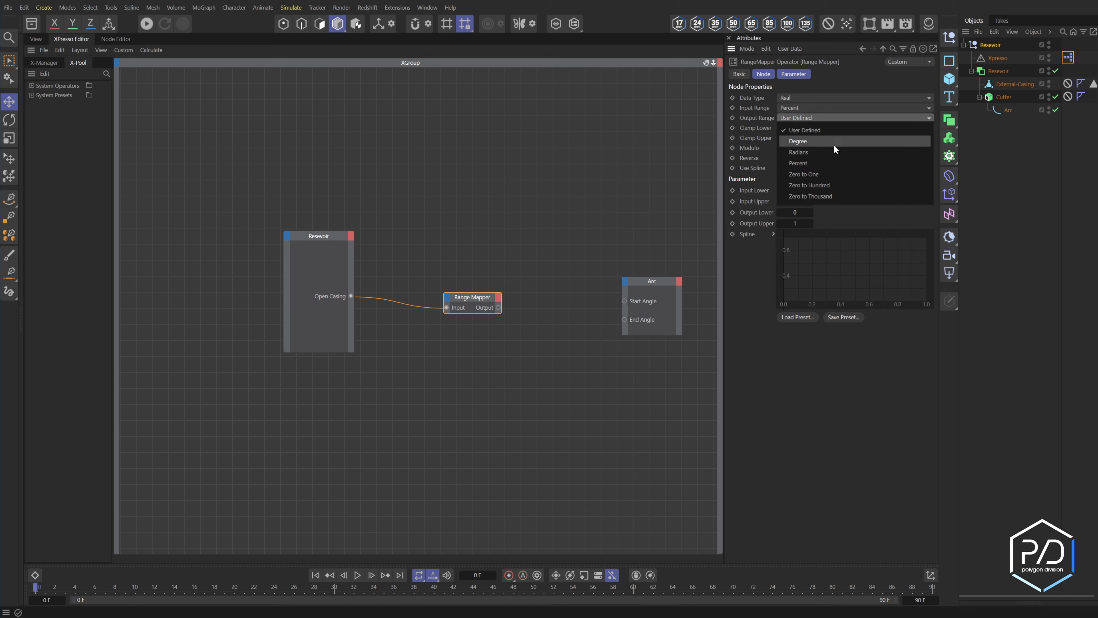
pyautogui.click(834, 144)
pyautogui.click(795, 224)
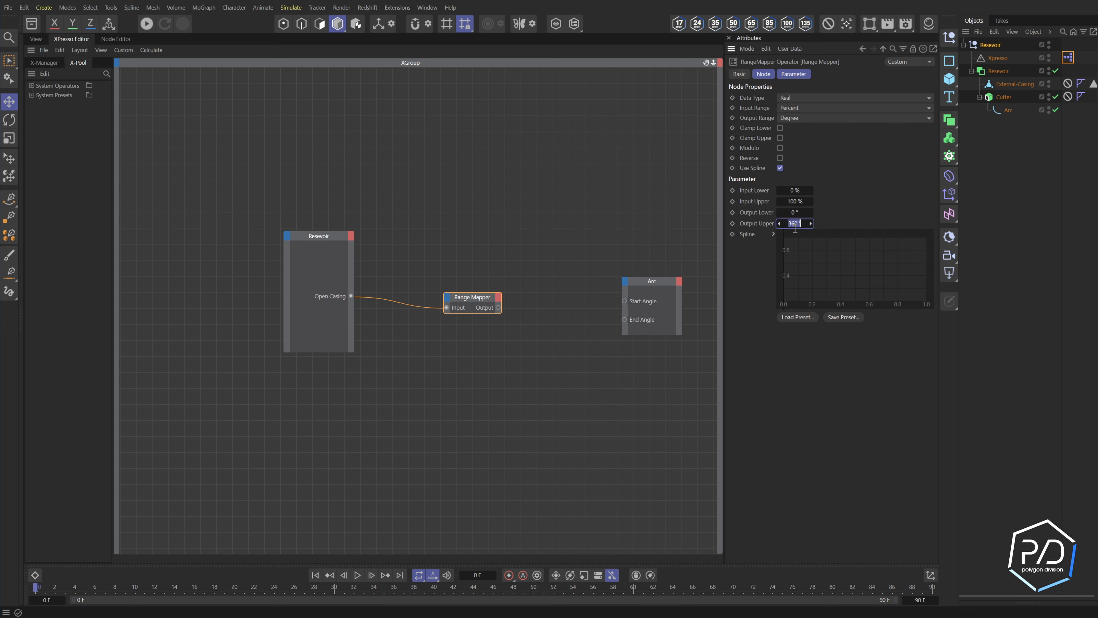
pyautogui.write('90')
pyautogui.moveTo(498, 307); pyautogui.dragTo(623, 319)
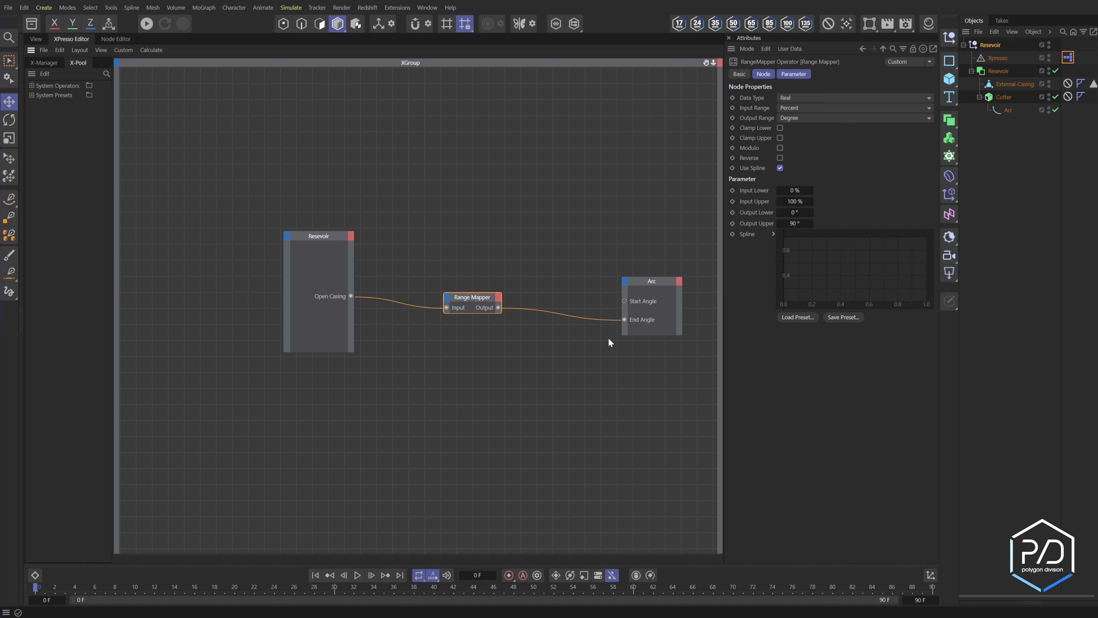
# Step: Create a Math node and route the Range Mapper's output through it into the Arc's Start Angle
pyautogui.click(552, 258)
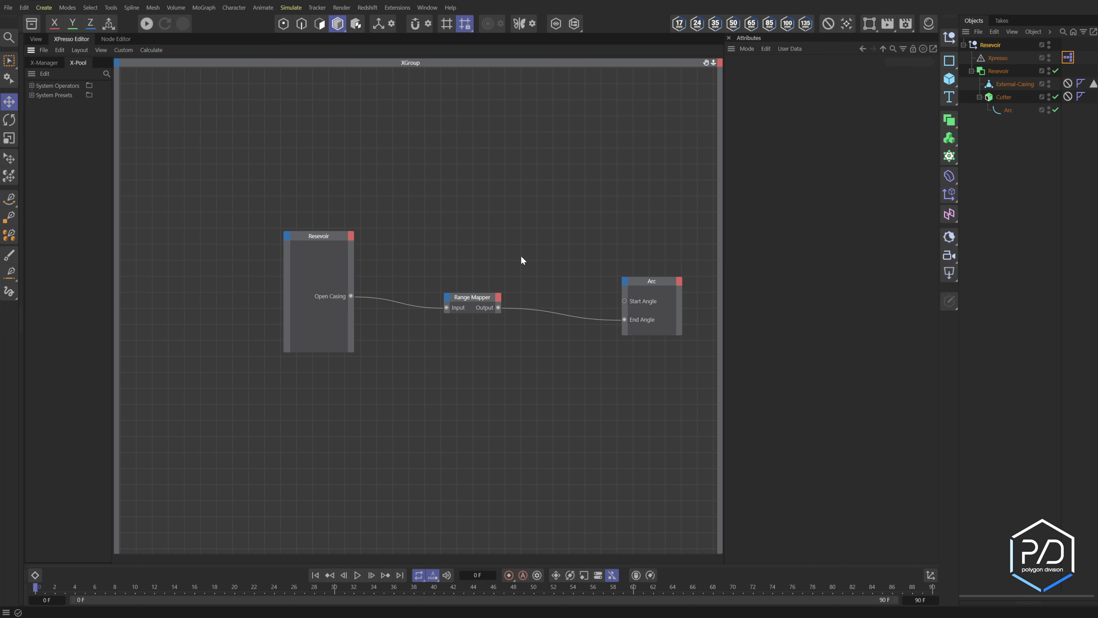
pyautogui.rightClick(541, 266)
pyautogui.moveTo(560, 287)
pyautogui.moveTo(619, 288)
pyautogui.moveTo(675, 324)
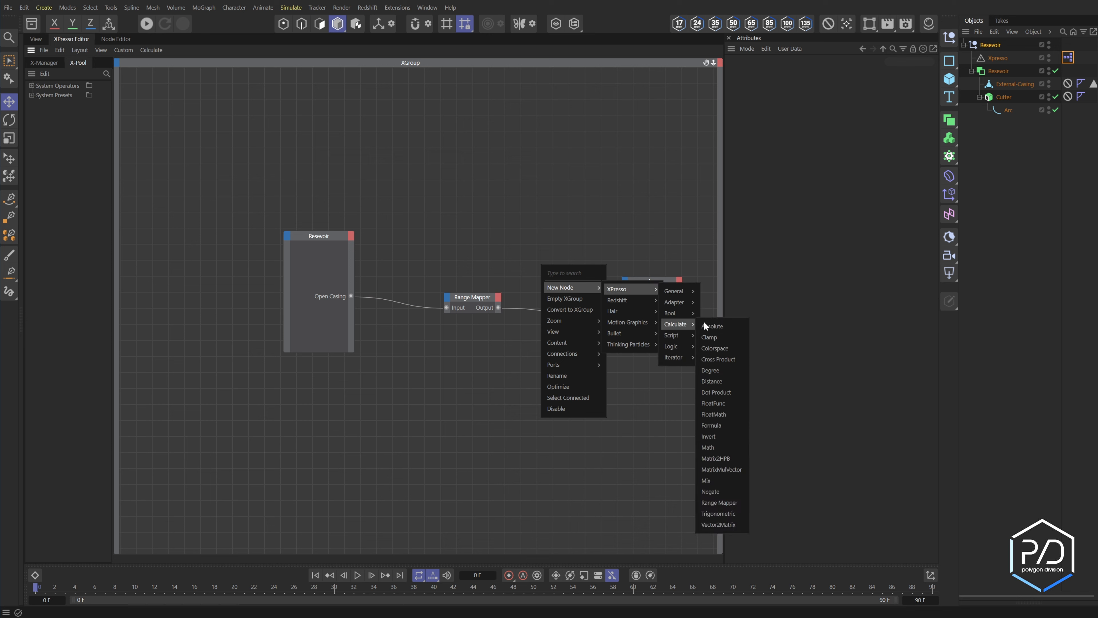
pyautogui.click(725, 445)
pyautogui.moveTo(496, 305); pyautogui.dragTo(624, 301)
# Step: Set the Math node to Multiply by -1, place it between the Range Mapper and Arc, and test Open Casing up to 100%
pyautogui.click(794, 108)
pyautogui.click(795, 142)
pyautogui.doubleClick(783, 130)
pyautogui.write('-1')
pyautogui.doubleClick(567, 266)
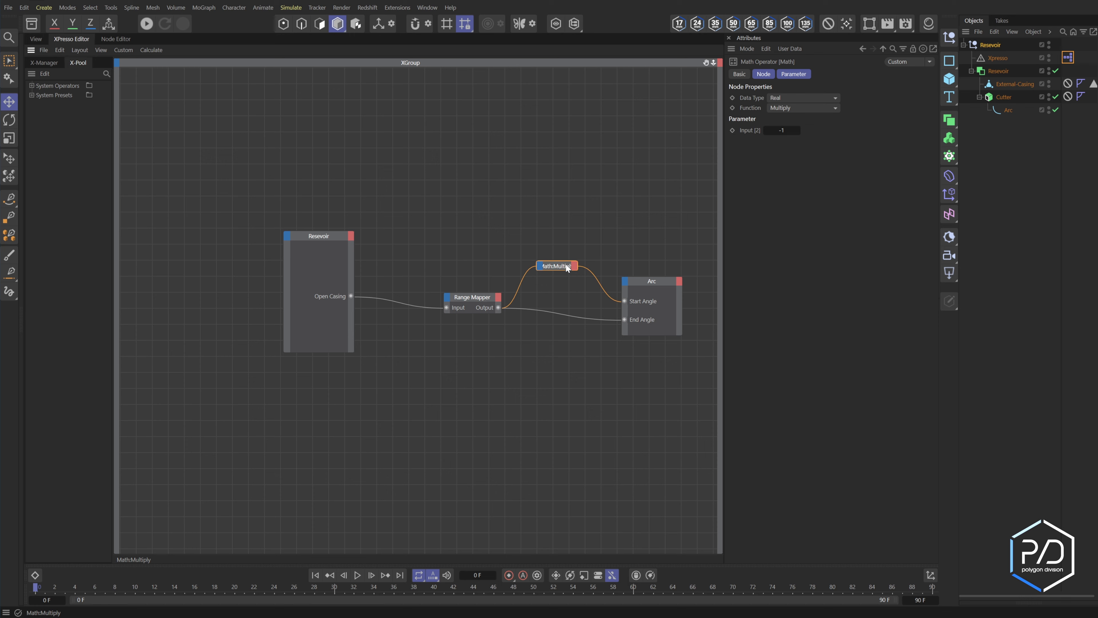
pyautogui.moveTo(568, 266); pyautogui.dragTo(576, 299)
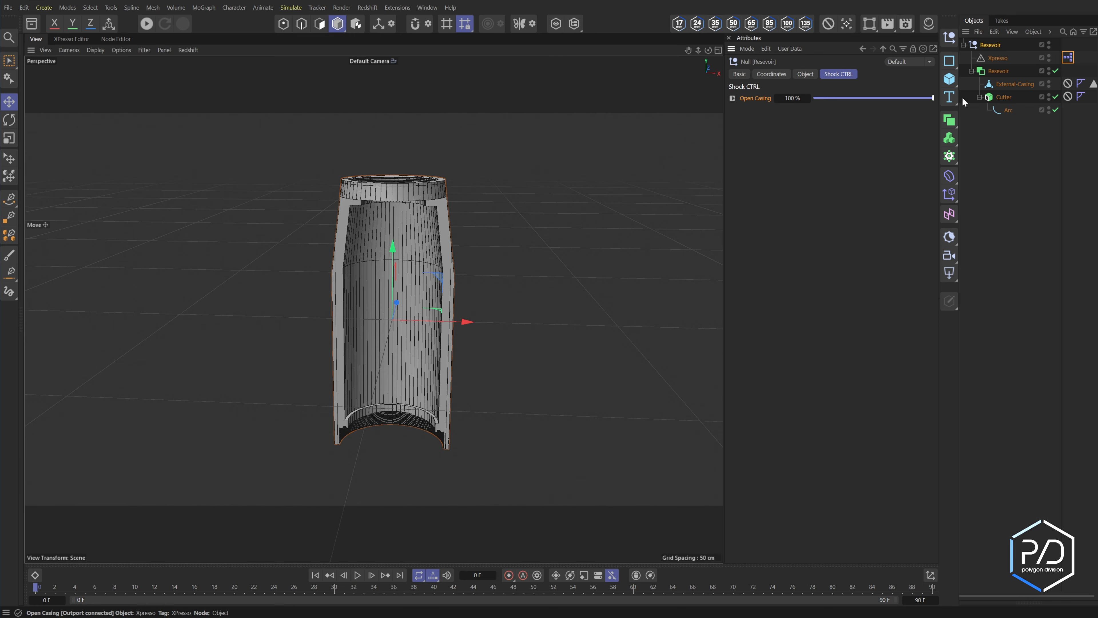
pyautogui.moveTo(962, 97); pyautogui.dragTo(936, 106)
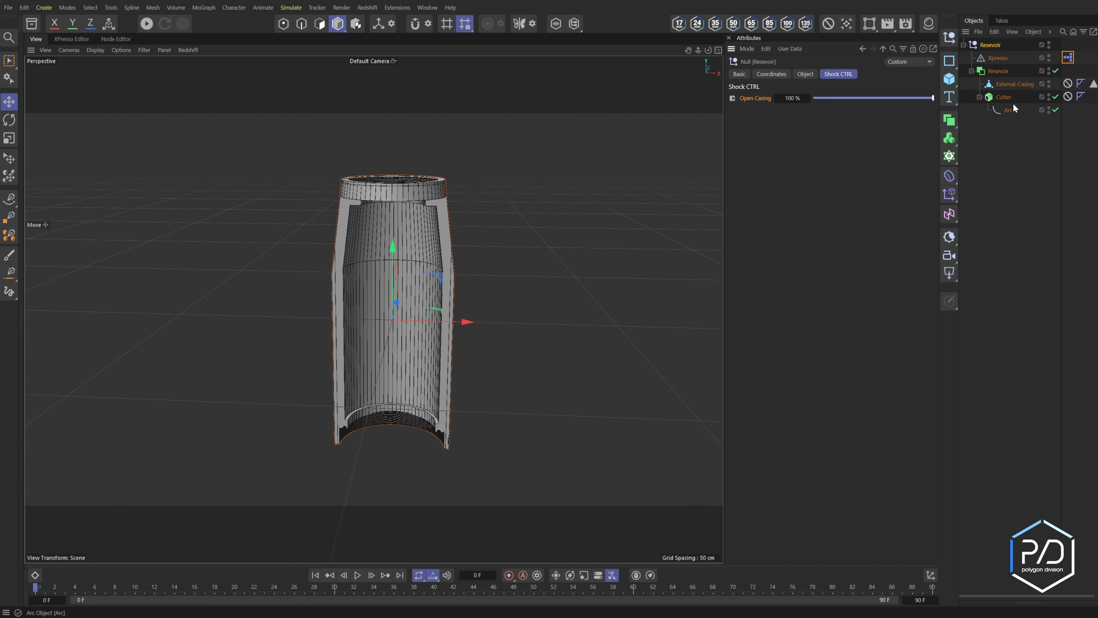
# Step: Copy the Arc's End Angle user data interface and paste it into the Resevoir null's Shock CTRL group
pyautogui.click(1003, 111)
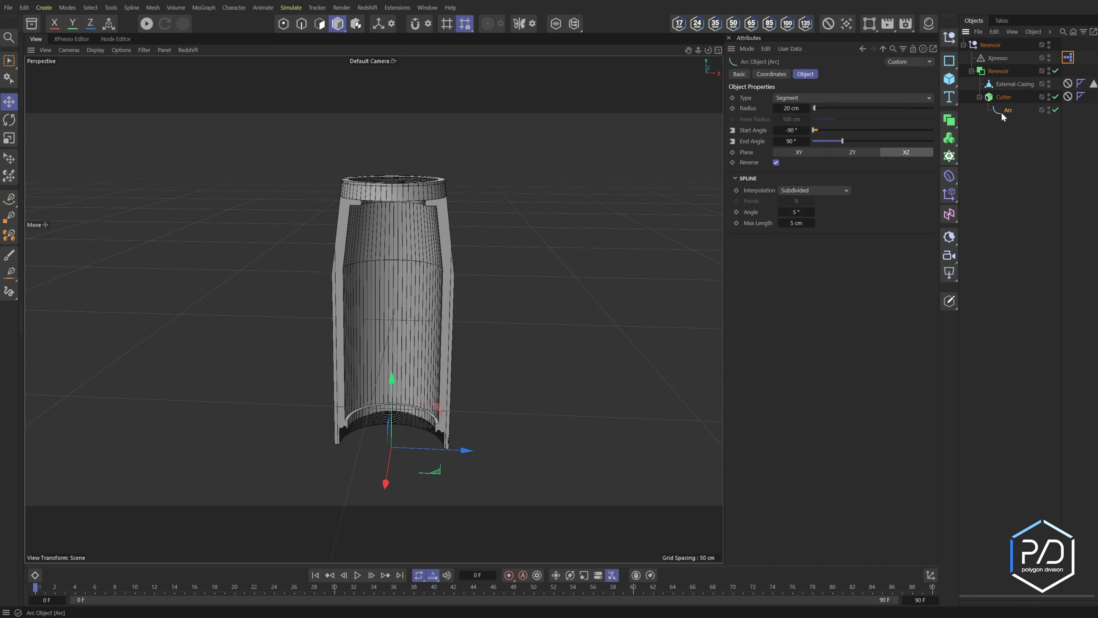
pyautogui.rightClick(756, 142)
pyautogui.moveTo(794, 197)
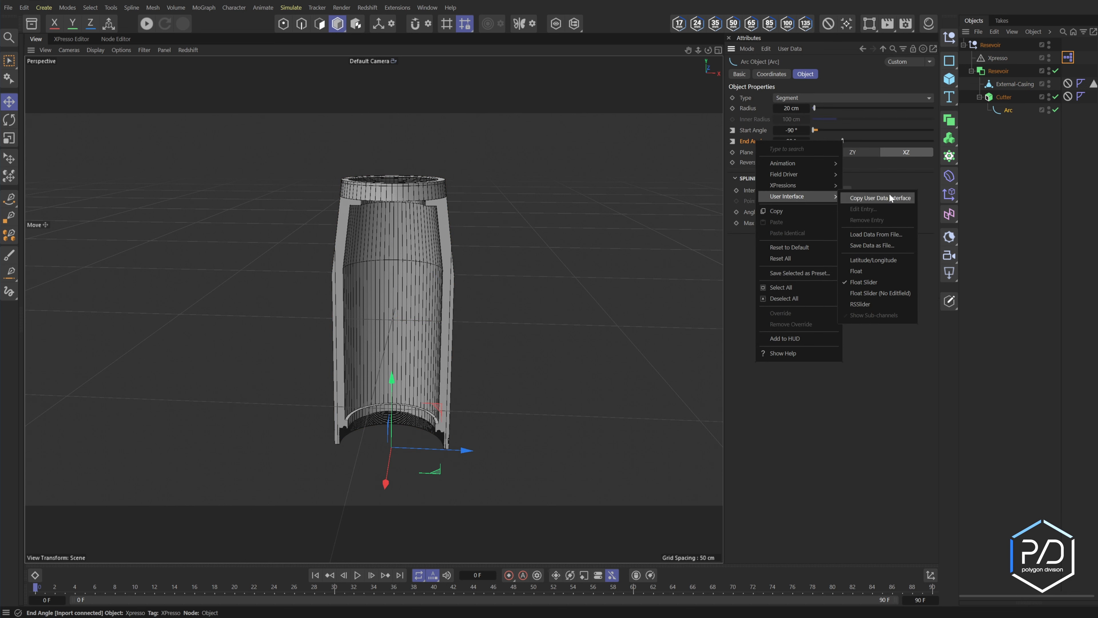
pyautogui.click(878, 197)
pyautogui.click(995, 57)
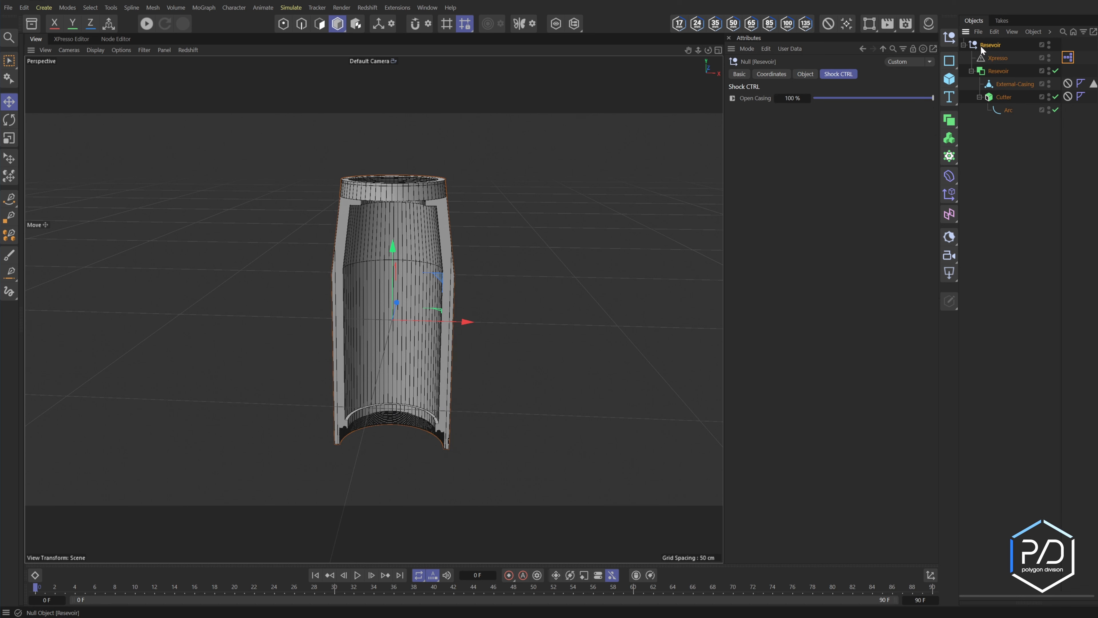
pyautogui.click(790, 48)
pyautogui.click(793, 85)
pyautogui.moveTo(630, 19); pyautogui.dragTo(632, 43)
# Step: Rename the pasted entry Max Angle and limit its value to between 0° and 90°
pyautogui.doubleClick(852, 19)
pyautogui.write('Max Angle')
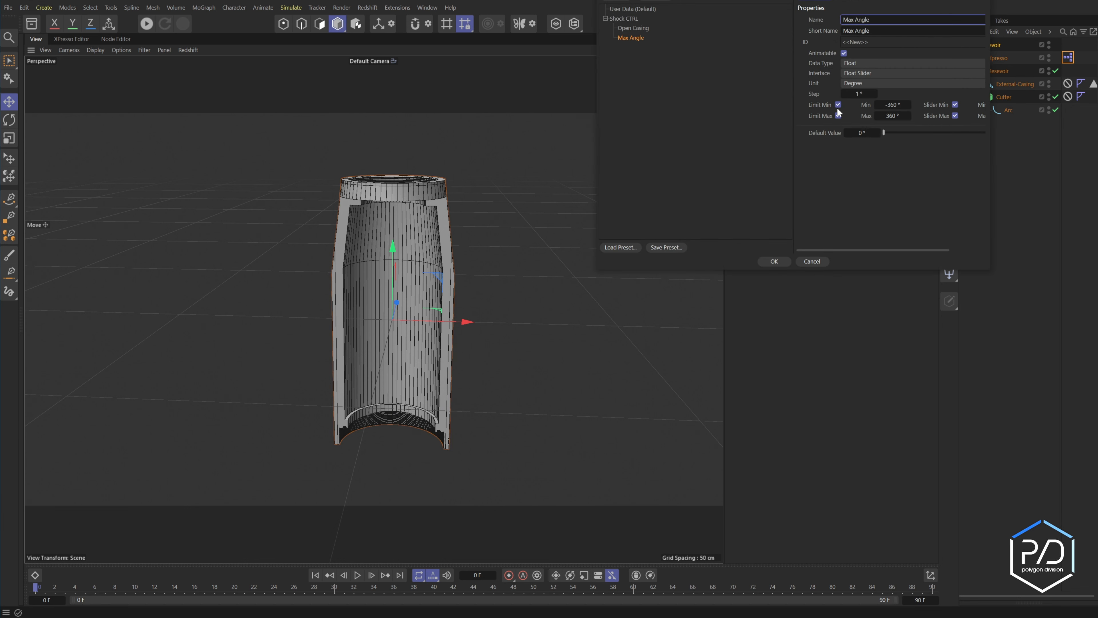
pyautogui.click(905, 105)
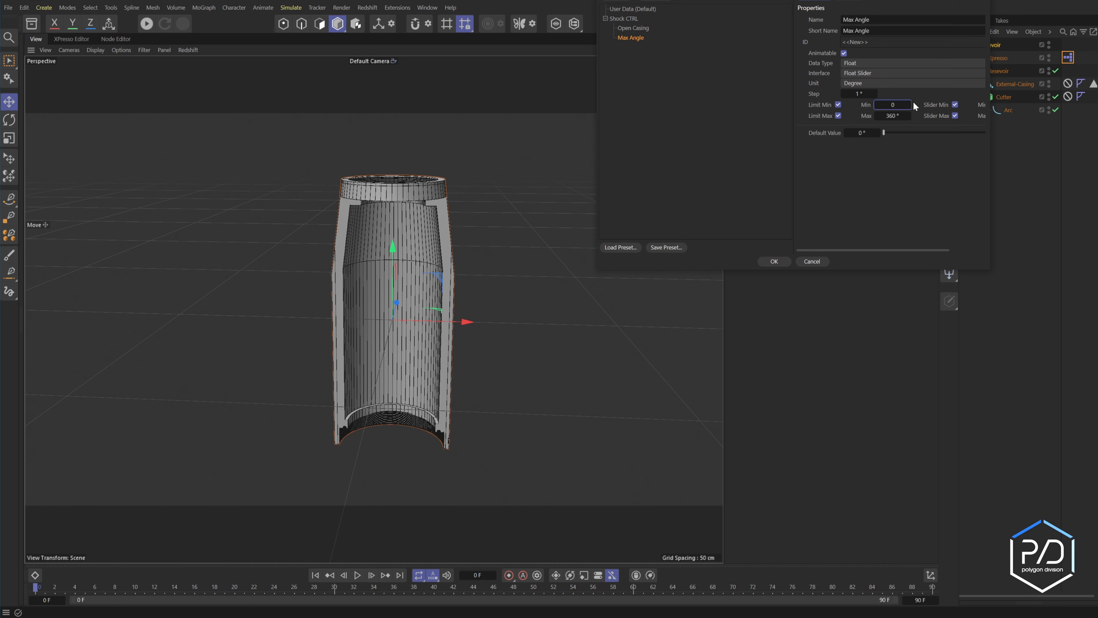
pyautogui.click(892, 115)
pyautogui.write('90')
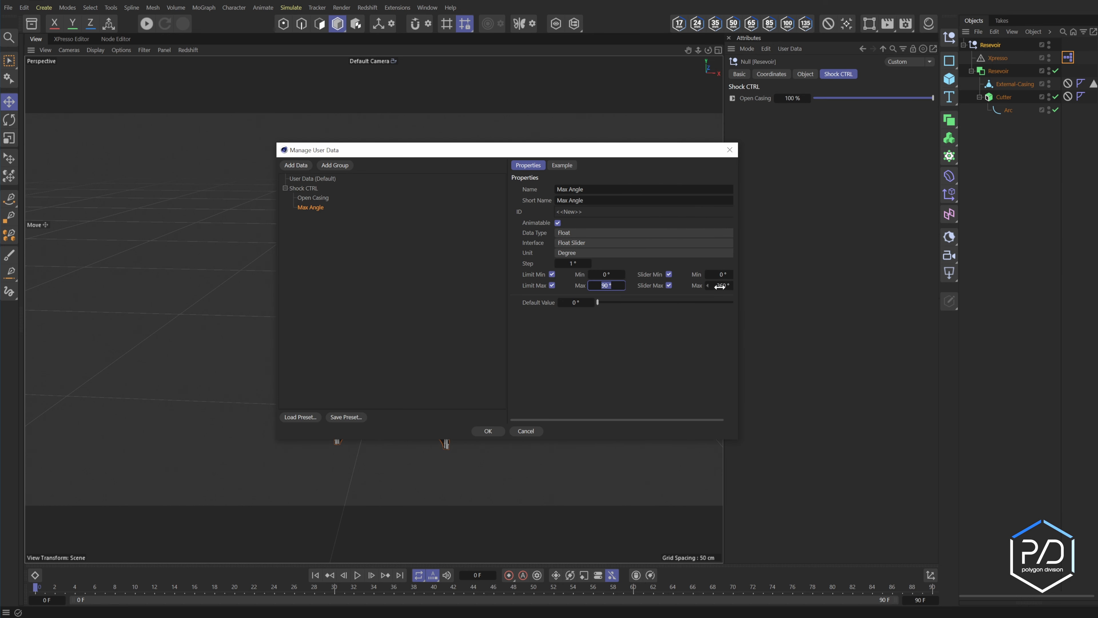
# Step: Set Max Angle's slider maximum to 90° and its default value to 60°, and accept the user data
pyautogui.click(720, 287)
pyautogui.write('90')
pyautogui.press('Return')
pyautogui.moveTo(598, 302); pyautogui.dragTo(627, 303)
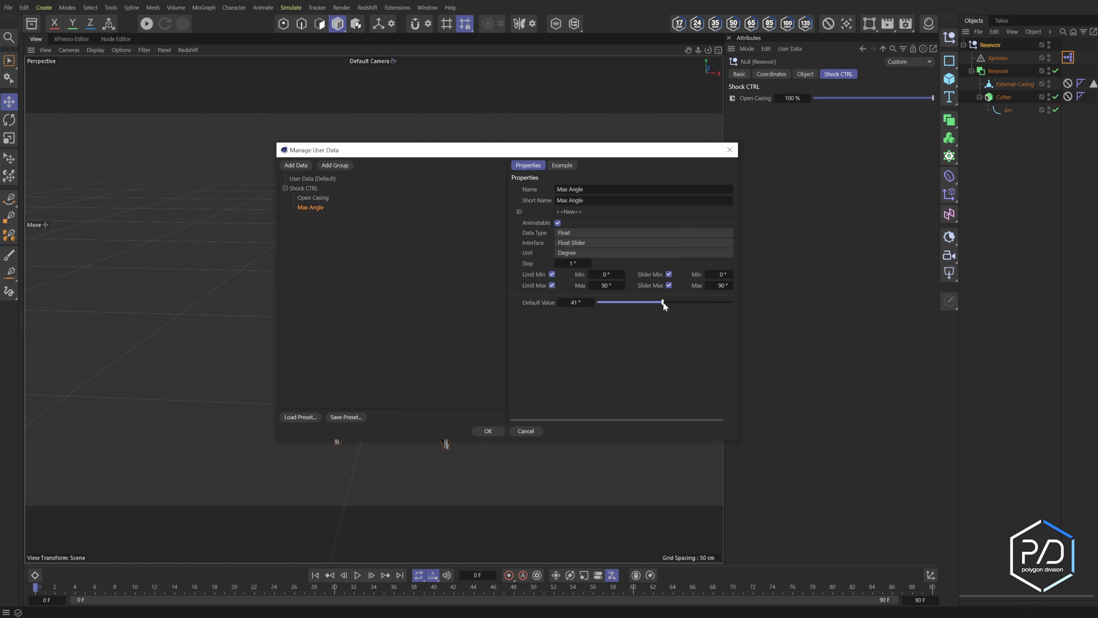
pyautogui.moveTo(761, 306); pyautogui.dragTo(690, 301)
pyautogui.press('Return')
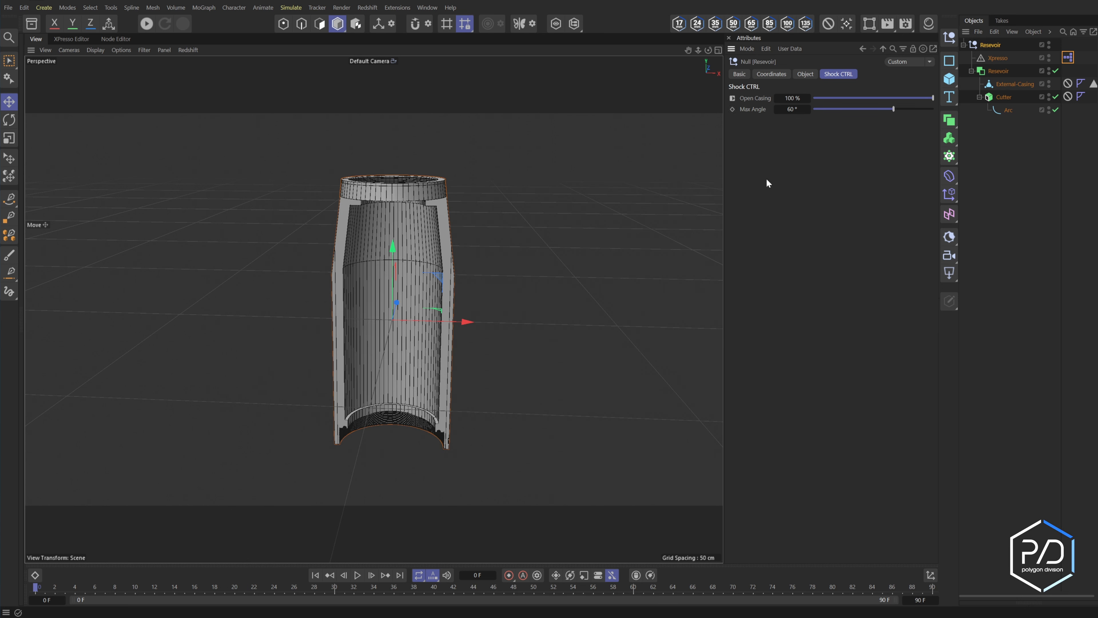
# Step: Add the Max Angle entry as an output port on the Resevoir node in XPresso
pyautogui.doubleClick(1067, 57)
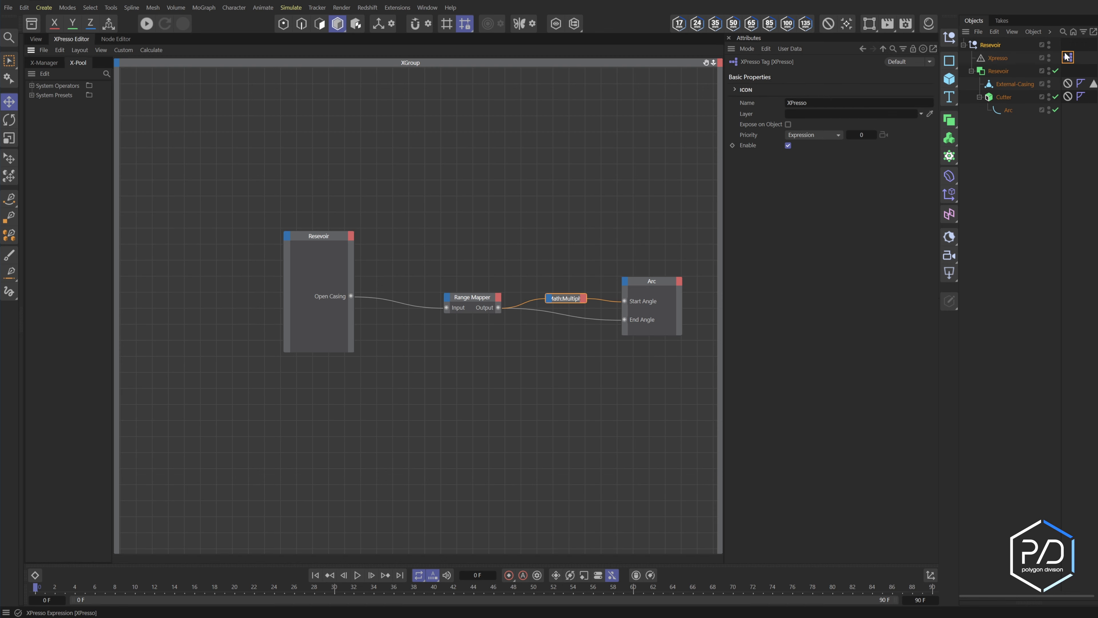
pyautogui.click(990, 45)
pyautogui.click(749, 108)
pyautogui.moveTo(749, 107); pyautogui.dragTo(352, 251)
# Step: Add an Output Upper input to the Range Mapper and connect the Resevoir node's Max Angle port to it
pyautogui.click(447, 298)
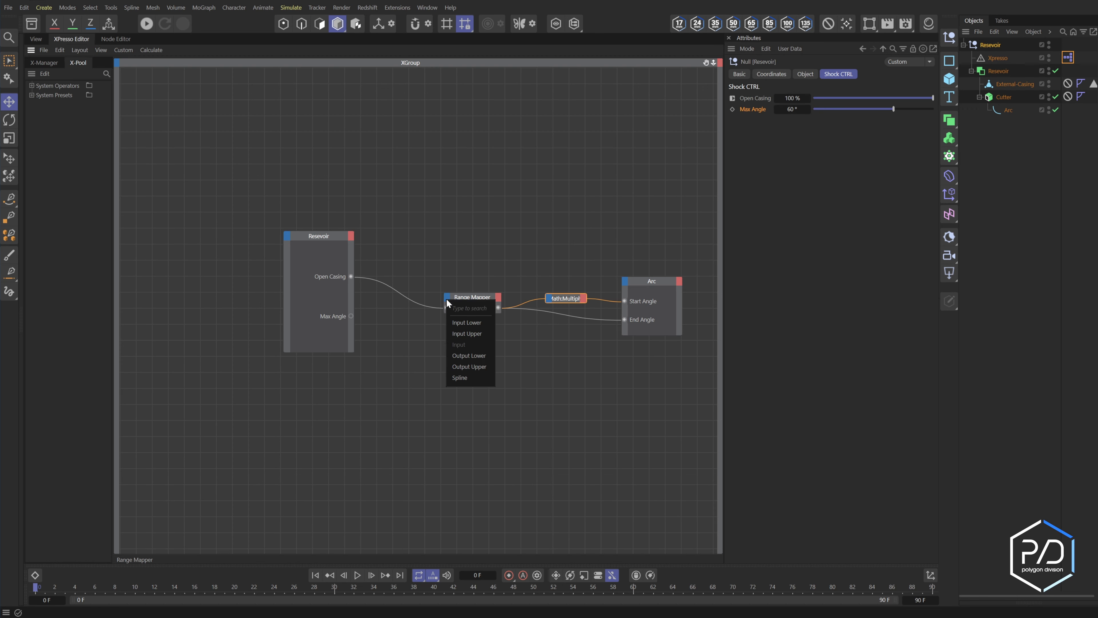
pyautogui.click(472, 298)
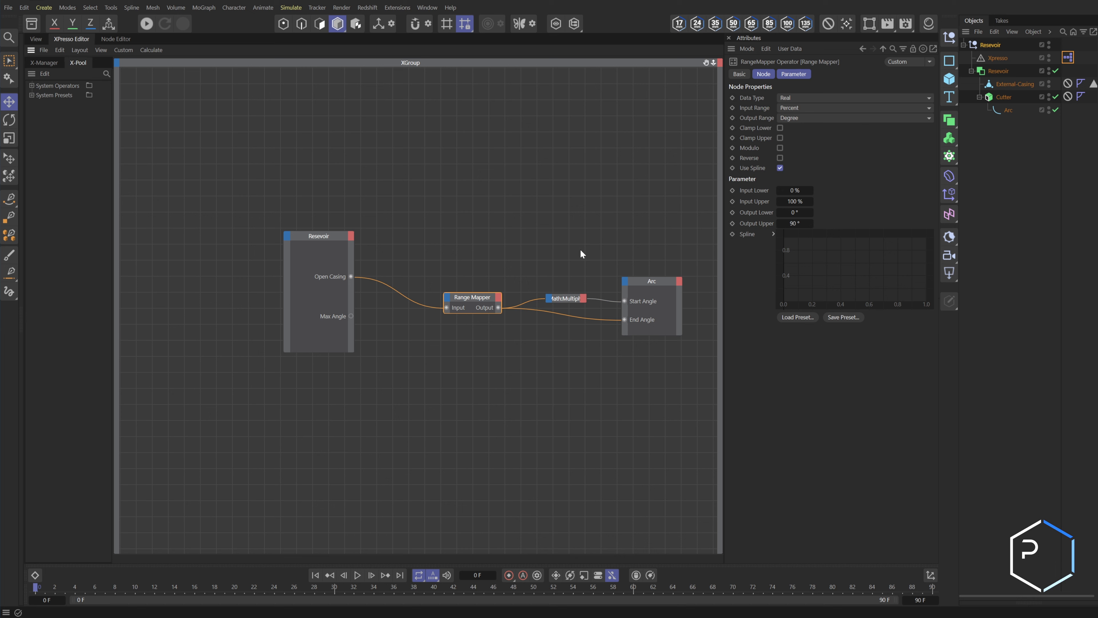
pyautogui.click(447, 297)
pyautogui.click(474, 365)
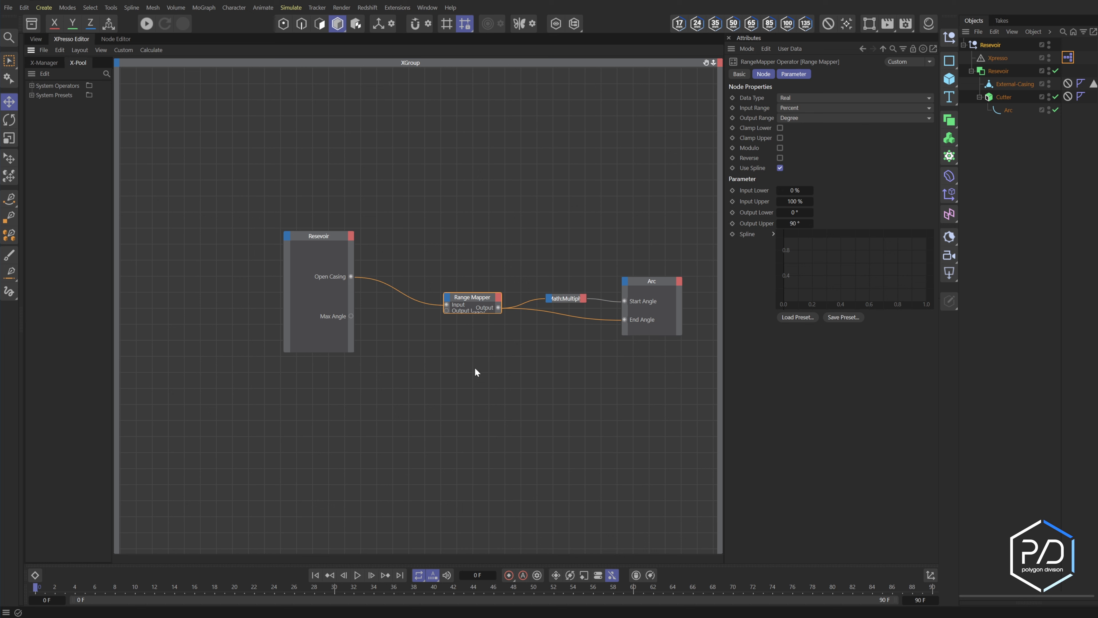
pyautogui.moveTo(351, 316); pyautogui.dragTo(447, 325)
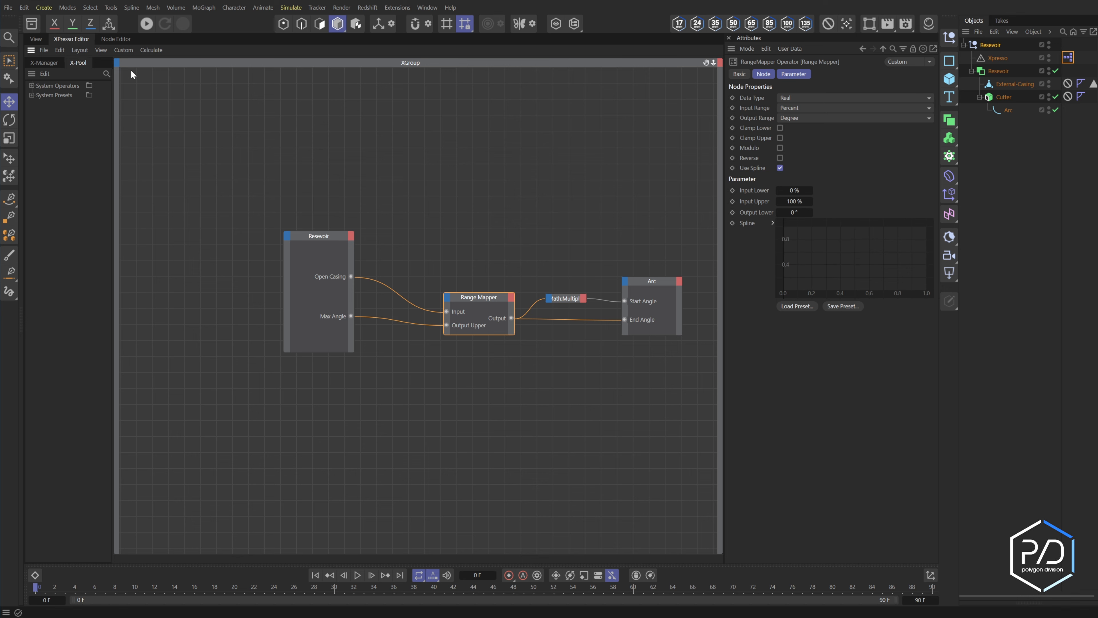
# Step: Test the Resevoir null's Max Angle slider in the viewport and set it to 65°
pyautogui.click(36, 39)
pyautogui.click(990, 44)
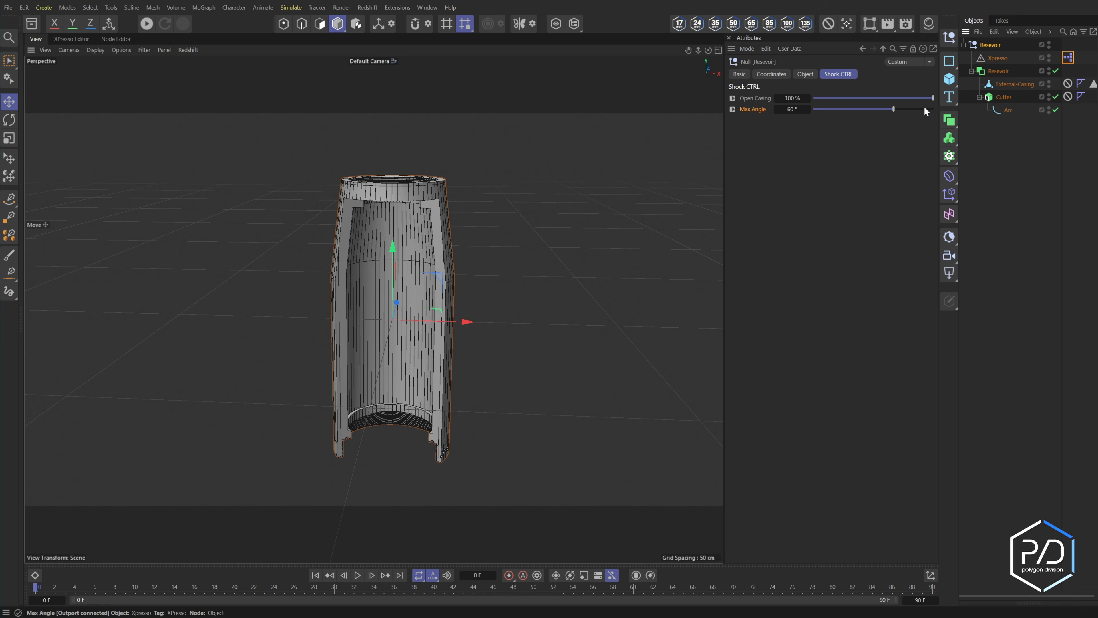
pyautogui.moveTo(922, 109); pyautogui.dragTo(901, 120)
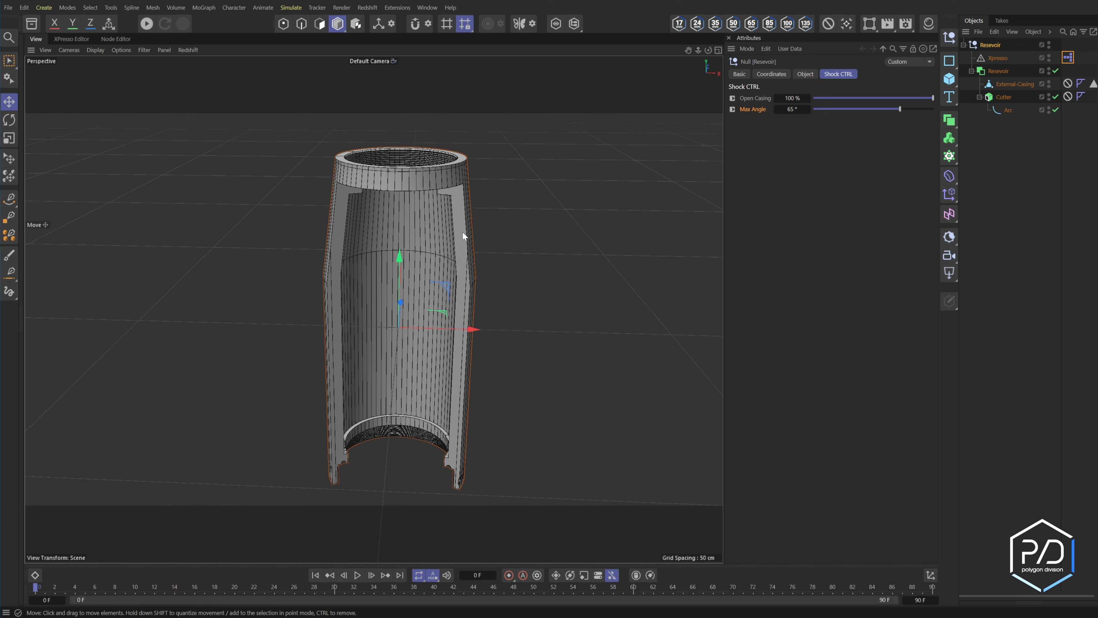
# Step: Copy the Cutter extrude's Offset user data interface and paste it into the Resevoir null's user data
pyautogui.doubleClick(1067, 58)
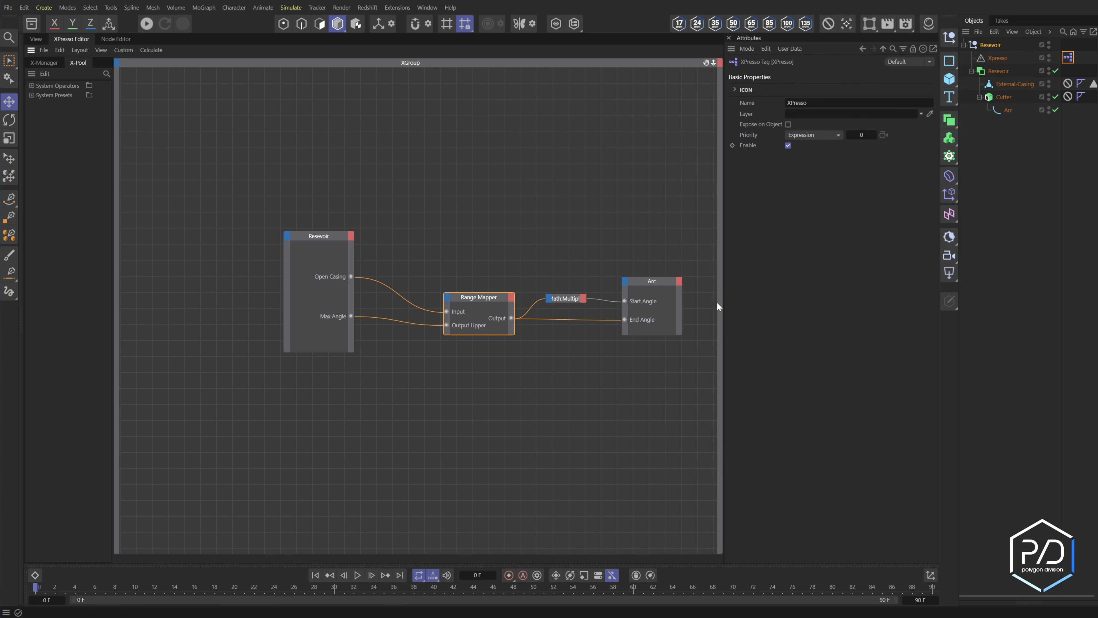
pyautogui.click(997, 98)
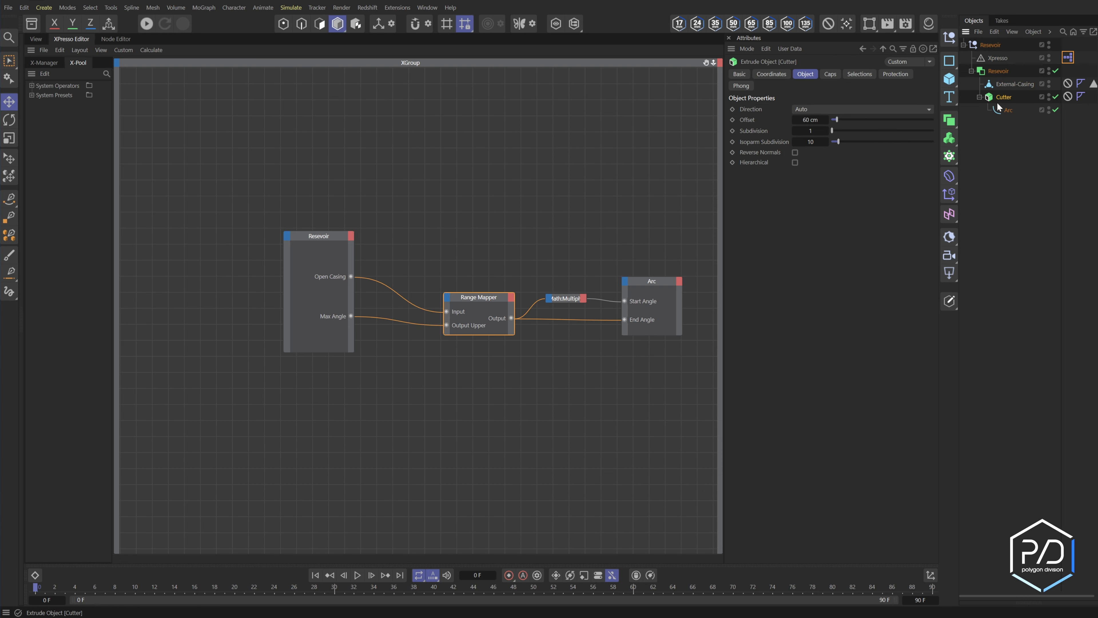
pyautogui.rightClick(749, 116)
pyautogui.moveTo(830, 173)
pyautogui.click(878, 174)
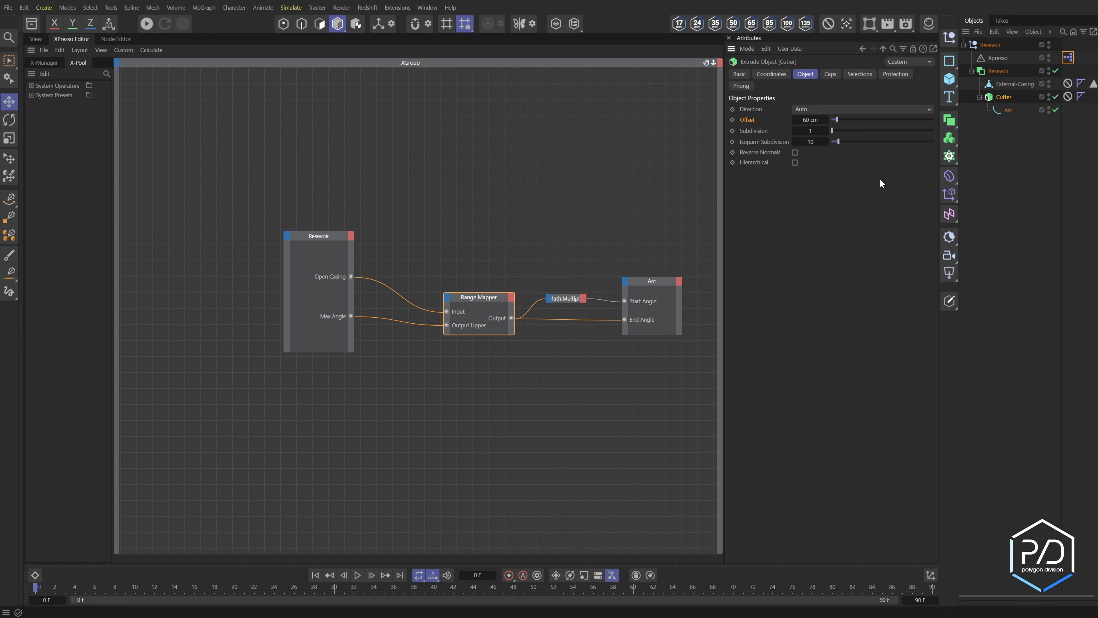
pyautogui.click(985, 46)
pyautogui.click(789, 49)
pyautogui.click(805, 83)
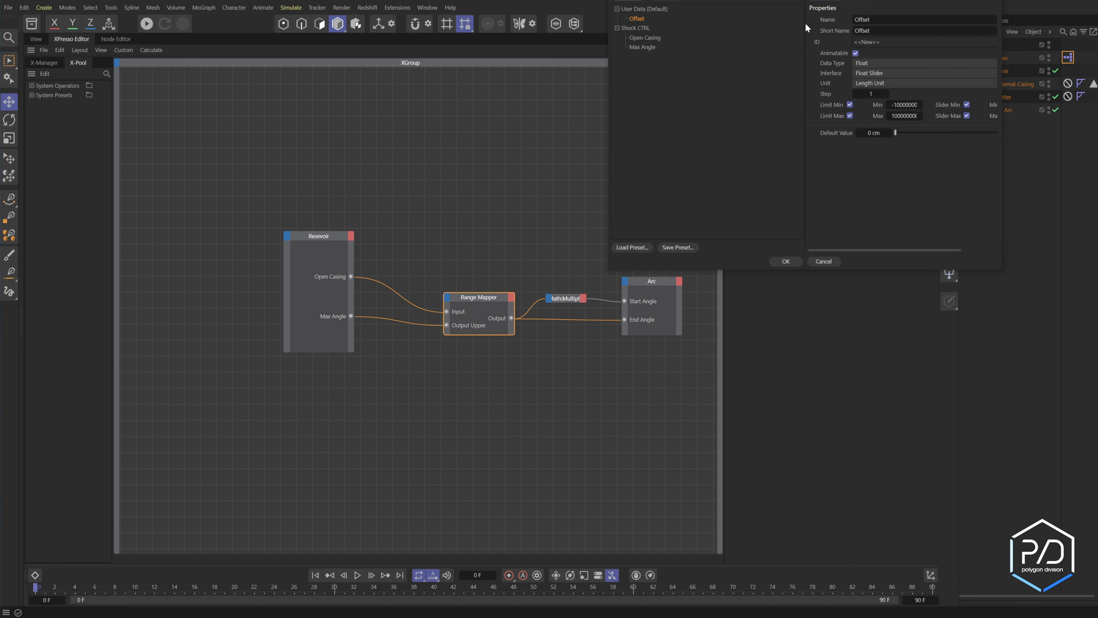
# Step: Rename the Offset entry Cut Height, place it in Shock CTRL, and set its value and slider ranges to 1–100 cm
pyautogui.write('Cut Height')
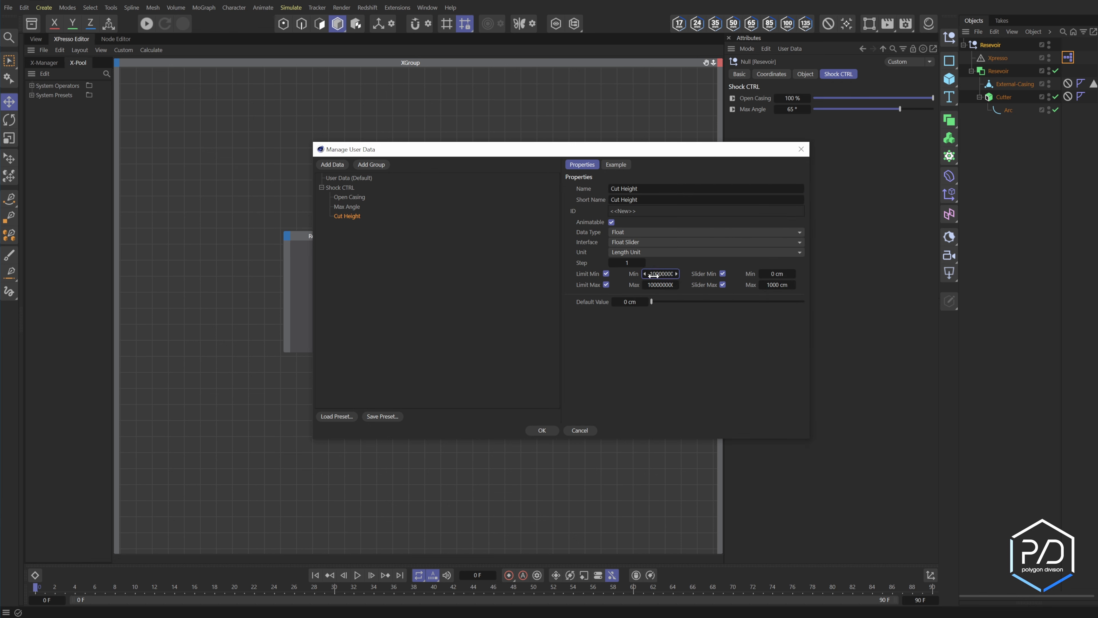
pyautogui.click(661, 273)
pyautogui.write('1')
pyautogui.press('Tab')
pyautogui.click(656, 282)
pyautogui.write('100')
pyautogui.press('Tab')
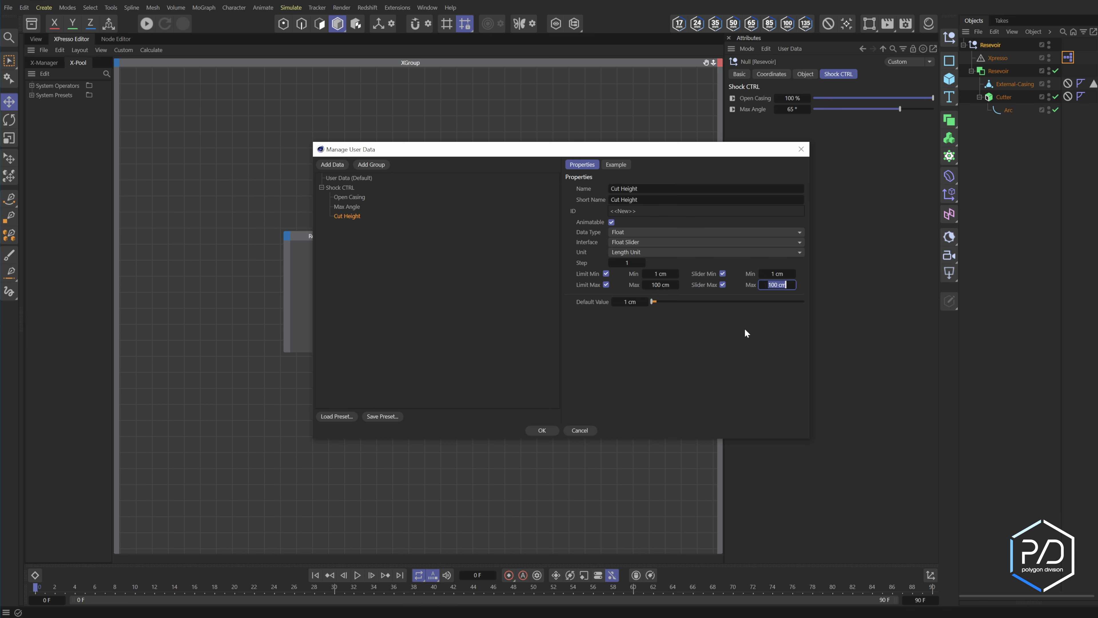
# Step: Set Cut Height's default value to 65 cm and accept the user data
pyautogui.click(620, 302)
pyautogui.write('65')
pyautogui.press('Return')
# Step: Connect a new Cut Height output on the Resevoir node to a Cutter node's Offset input, and enlarge the Range Mapper node
pyautogui.moveTo(752, 120); pyautogui.dragTo(318, 302)
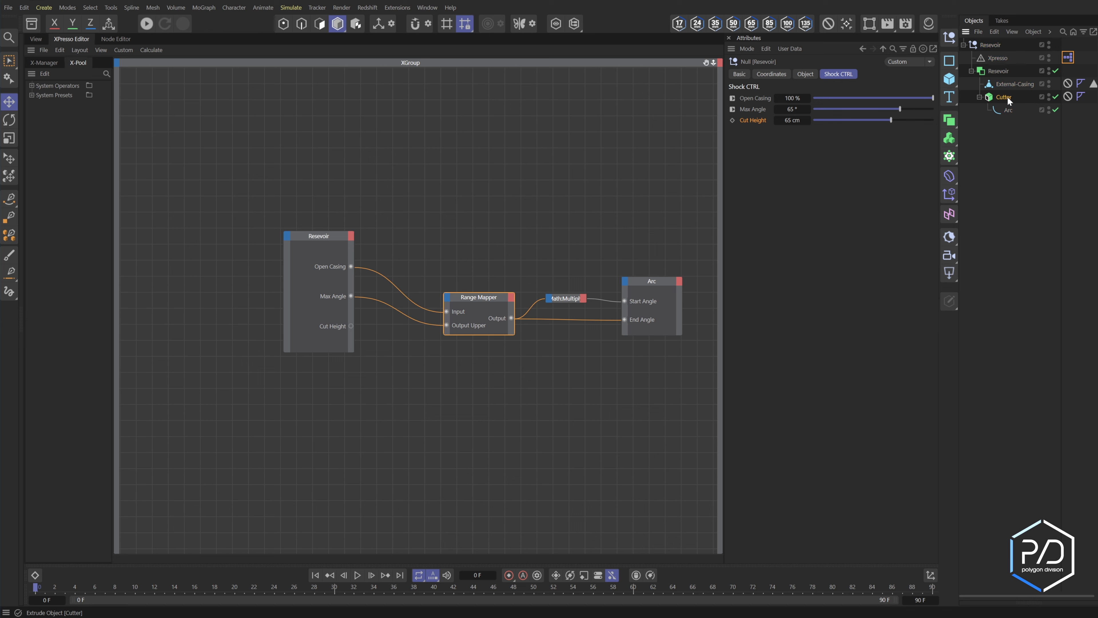
pyautogui.moveTo(998, 97); pyautogui.dragTo(463, 348)
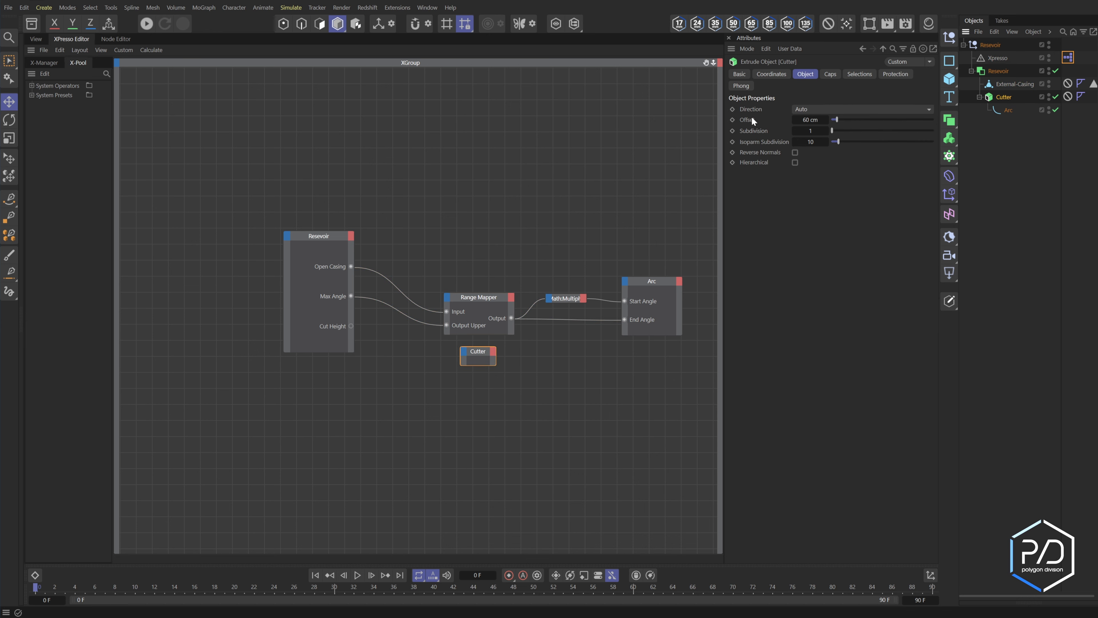
pyautogui.moveTo(752, 117); pyautogui.dragTo(463, 360)
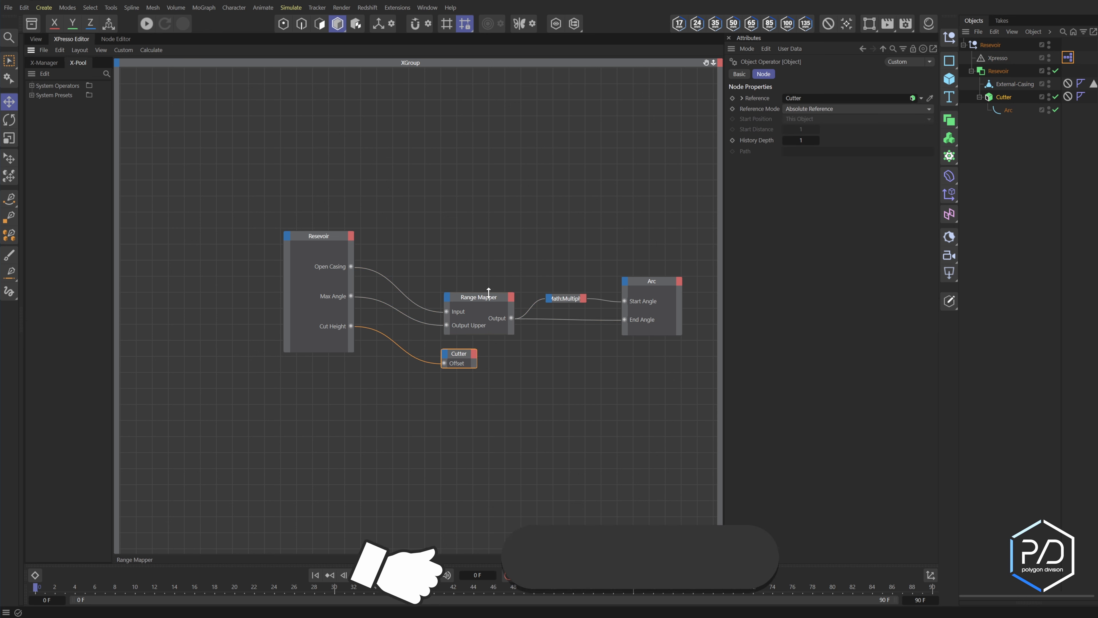
pyautogui.moveTo(488, 292); pyautogui.dragTo(508, 231)
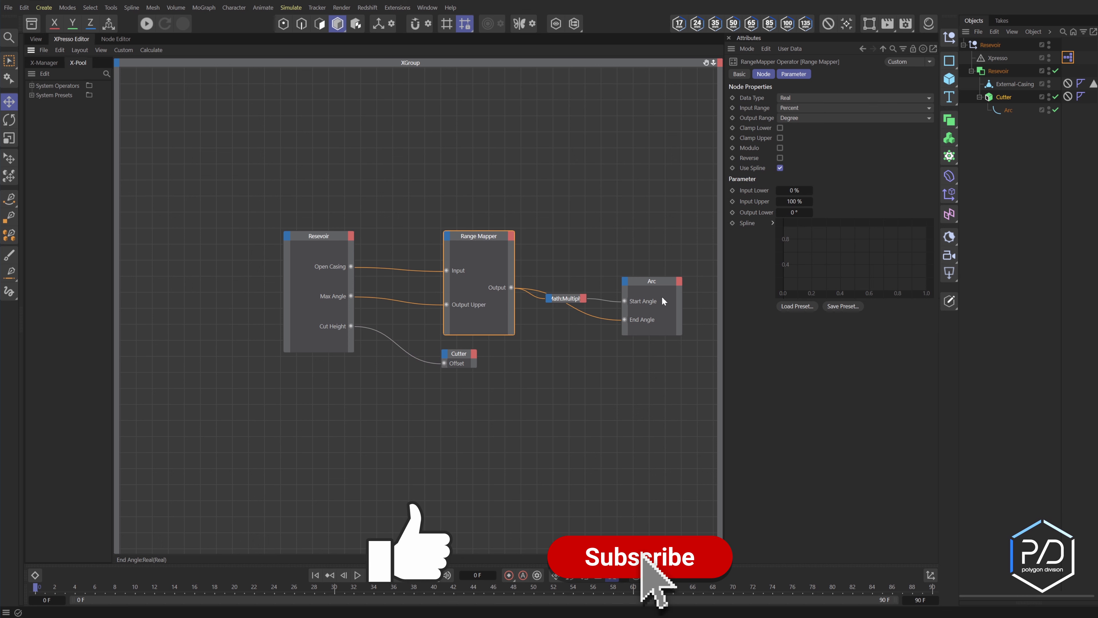
# Step: Try the Resevoir null's Open Casing slider, returning it to 100%
pyautogui.click(989, 43)
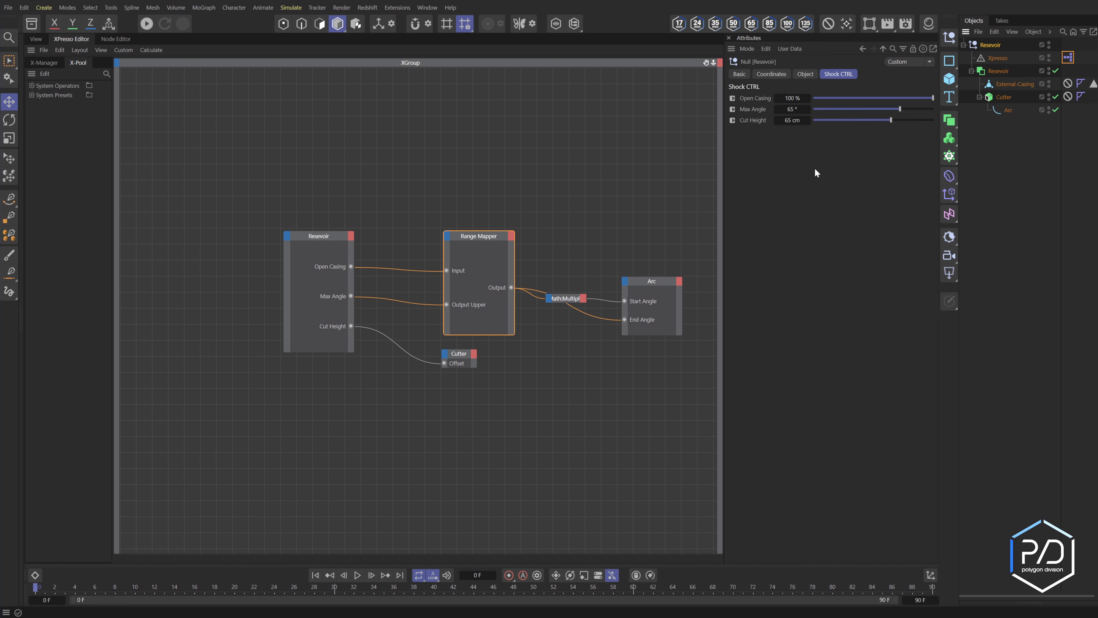
pyautogui.moveTo(849, 99); pyautogui.dragTo(934, 99)
# Step: Copy the Range Mapper's Spline user data interface and paste it into the Resevoir null's Shock CTRL group
pyautogui.click(490, 235)
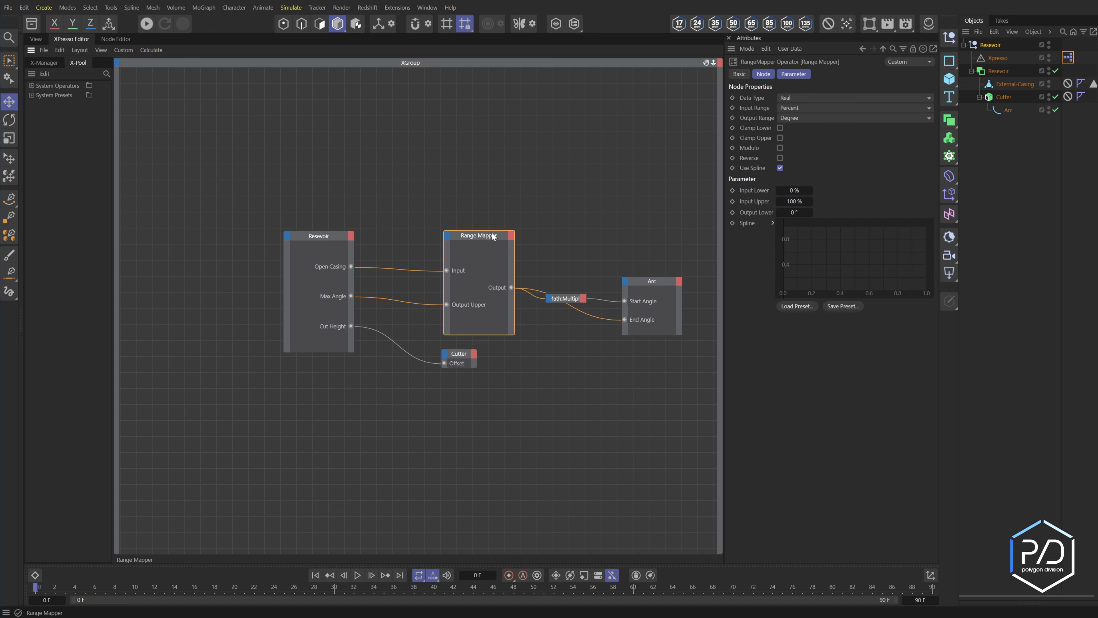
pyautogui.rightClick(747, 224)
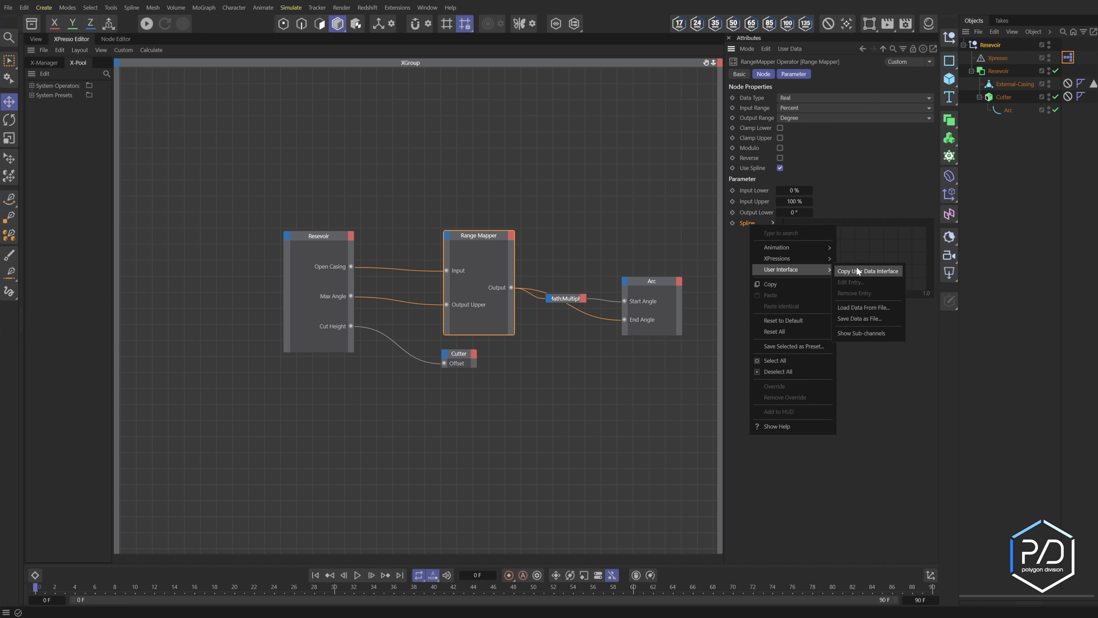
pyautogui.click(855, 270)
pyautogui.click(984, 45)
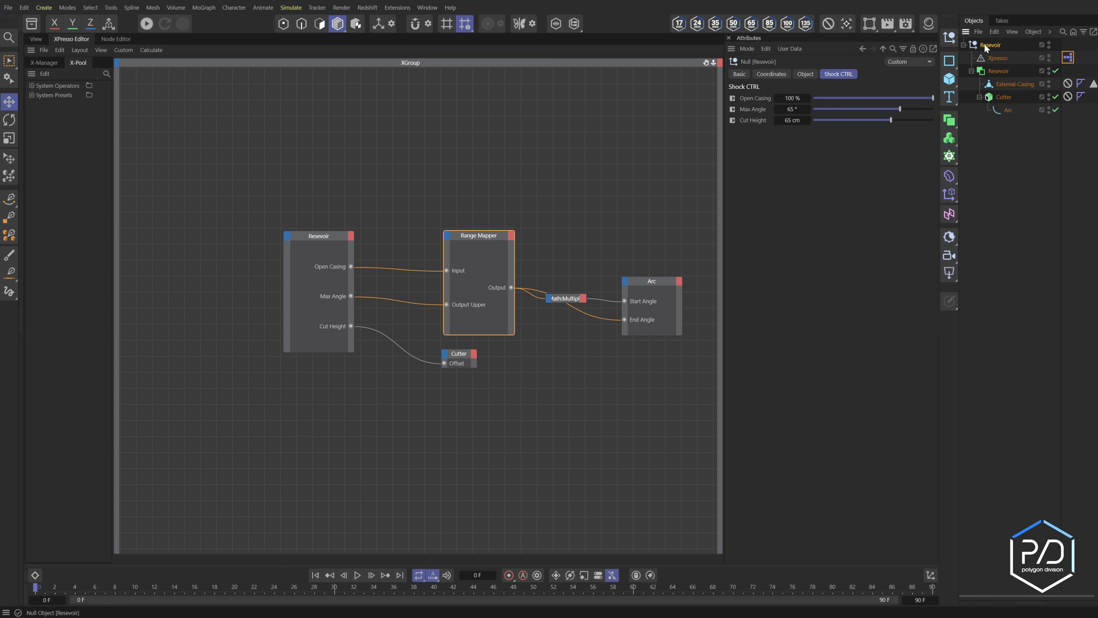
pyautogui.click(796, 50)
pyautogui.click(798, 83)
pyautogui.moveTo(630, 19); pyautogui.dragTo(630, 61)
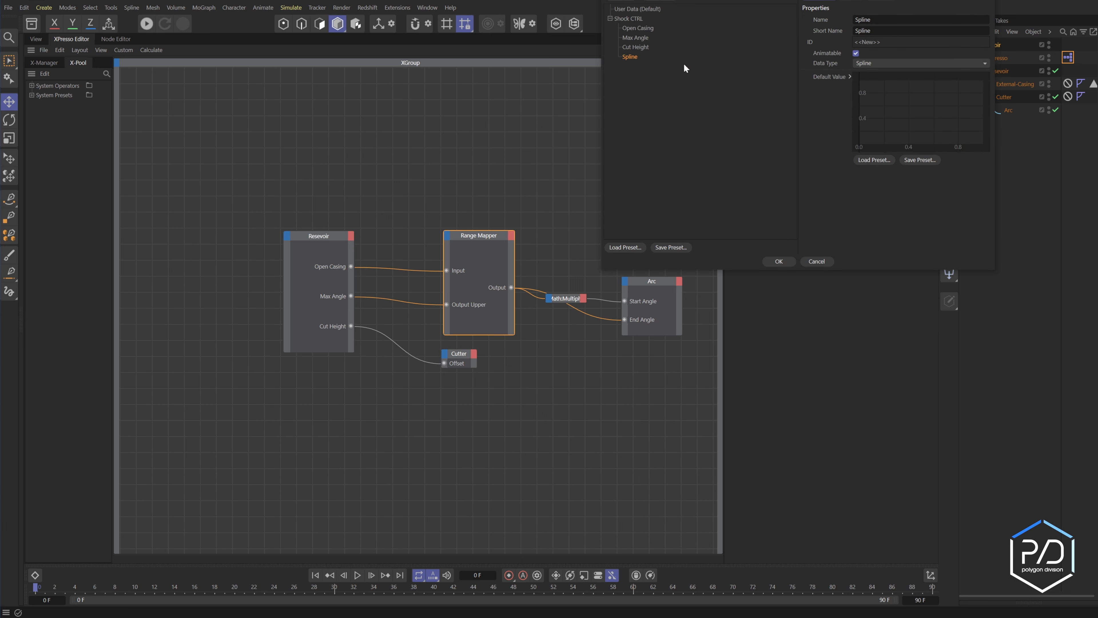
# Step: Rename the Spline user data to Animation Curve and accept the user data changes
pyautogui.doubleClick(871, 19)
pyautogui.press('Return')
# Step: Add a Spline input to the Range Mapper node and connect a new Animation Curve output from the Resevoir node to it
pyautogui.click(470, 237)
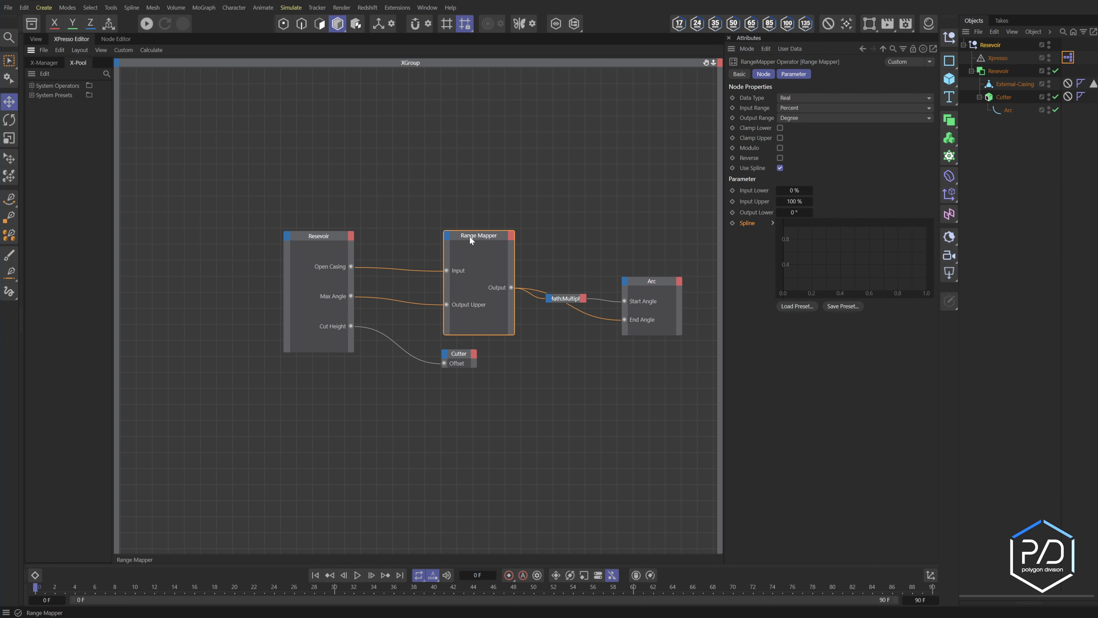
pyautogui.click(447, 237)
pyautogui.click(457, 312)
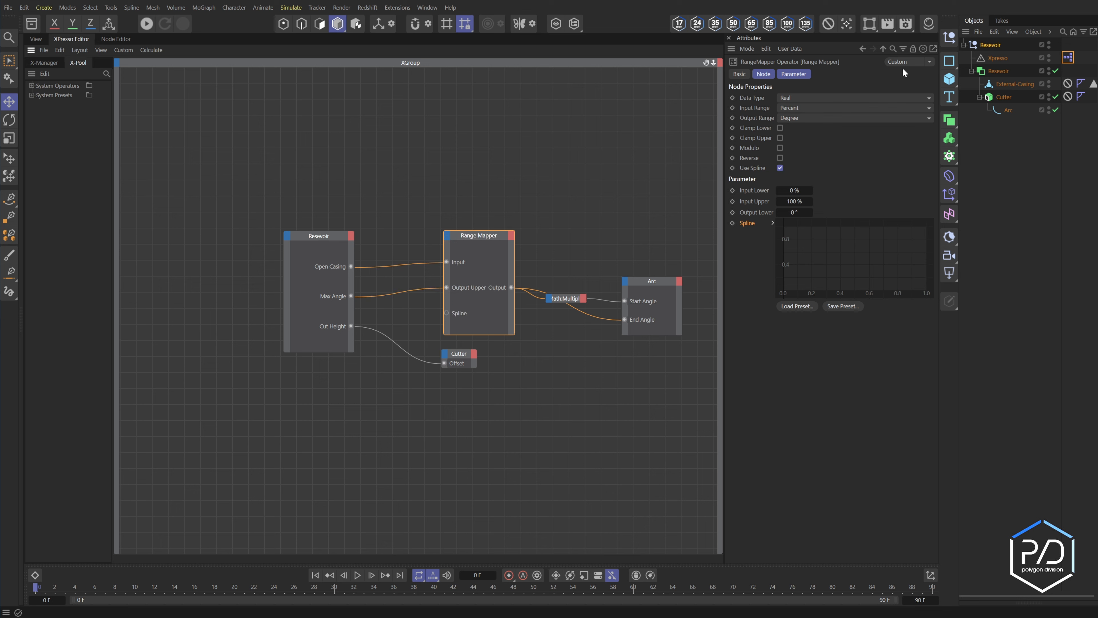
pyautogui.click(982, 44)
pyautogui.moveTo(759, 131); pyautogui.dragTo(349, 259)
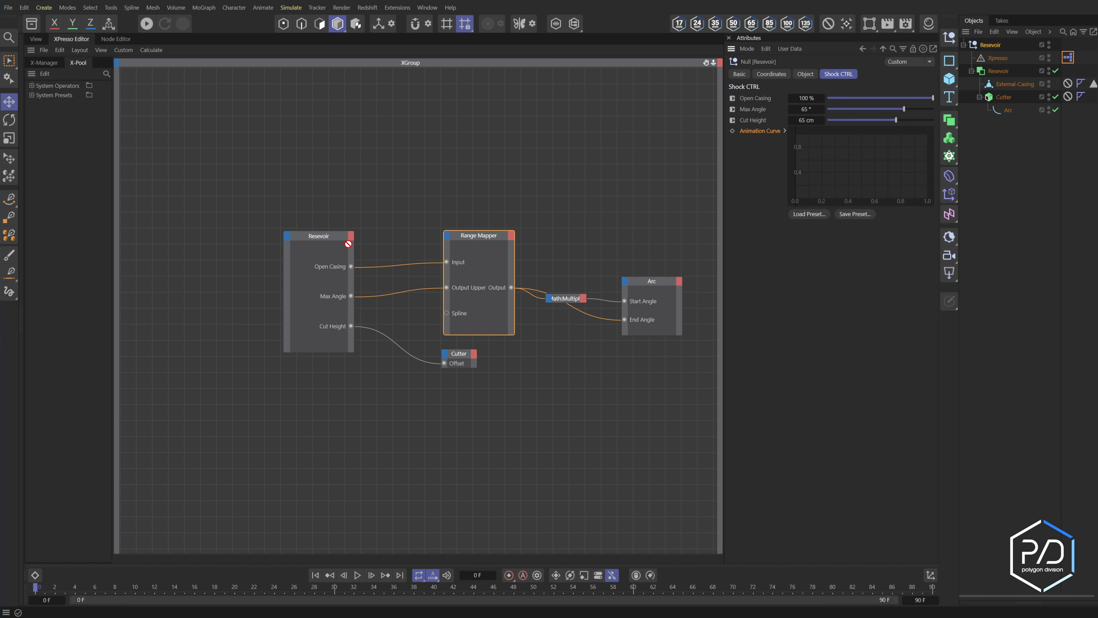
pyautogui.moveTo(351, 308); pyautogui.dragTo(446, 313)
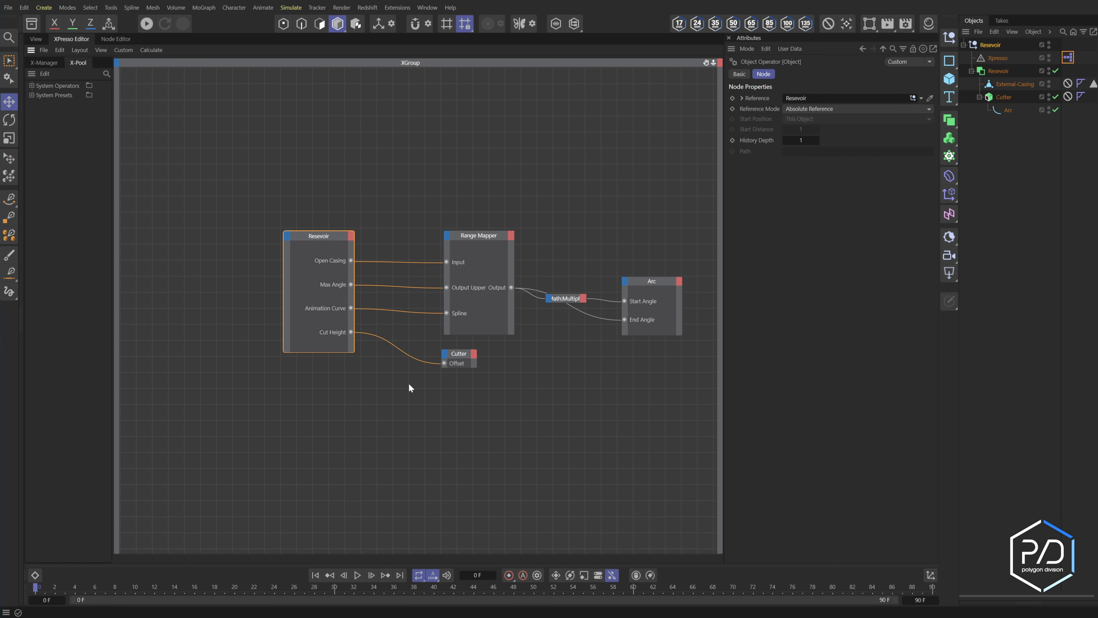
# Step: Apply the Linear spline preset to the Resevoir null's Animation Curve
pyautogui.click(988, 45)
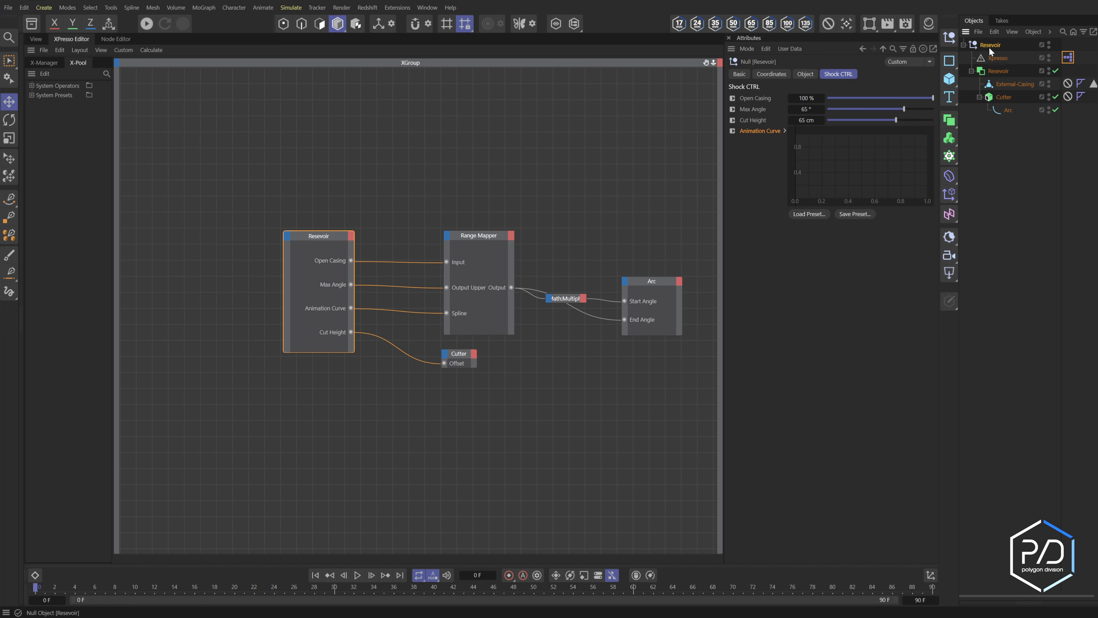
pyautogui.rightClick(820, 165)
pyautogui.moveTo(847, 341)
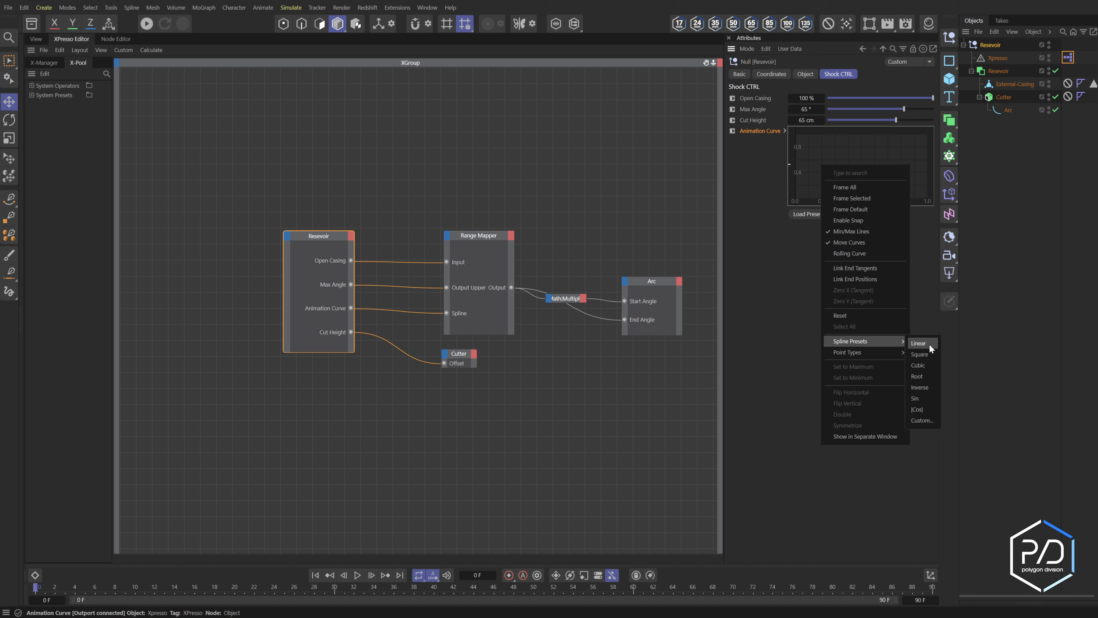
pyautogui.click(927, 342)
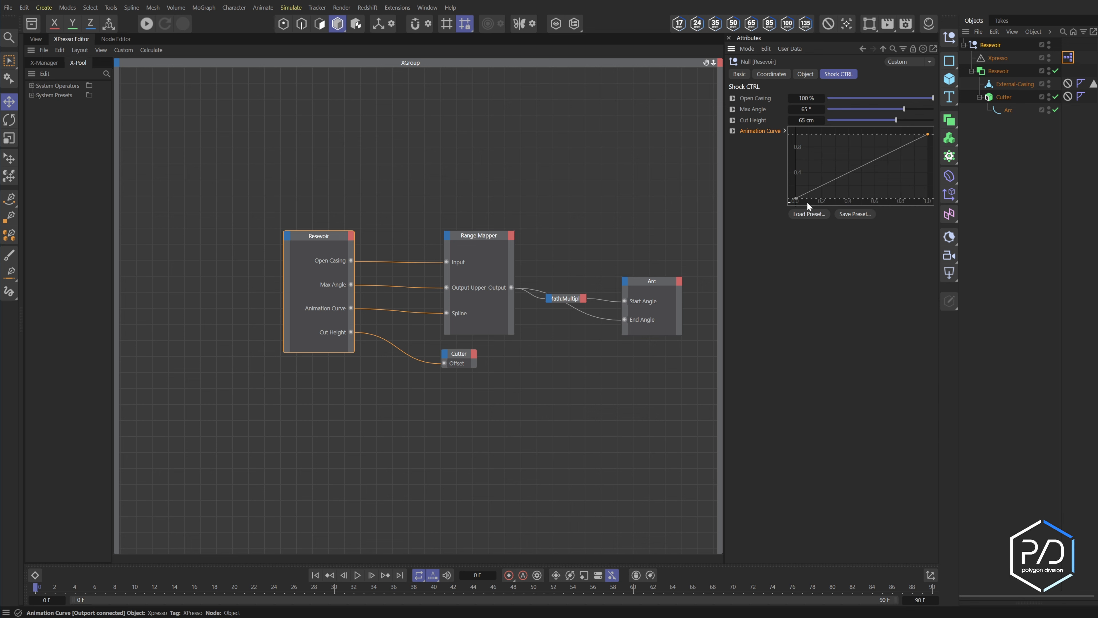
# Step: Make the Animation Curve's points soft and pull out their tangents, about 0.31 long at the start and 0.29 at the end
pyautogui.rightClick(796, 201)
pyautogui.moveTo(840, 388)
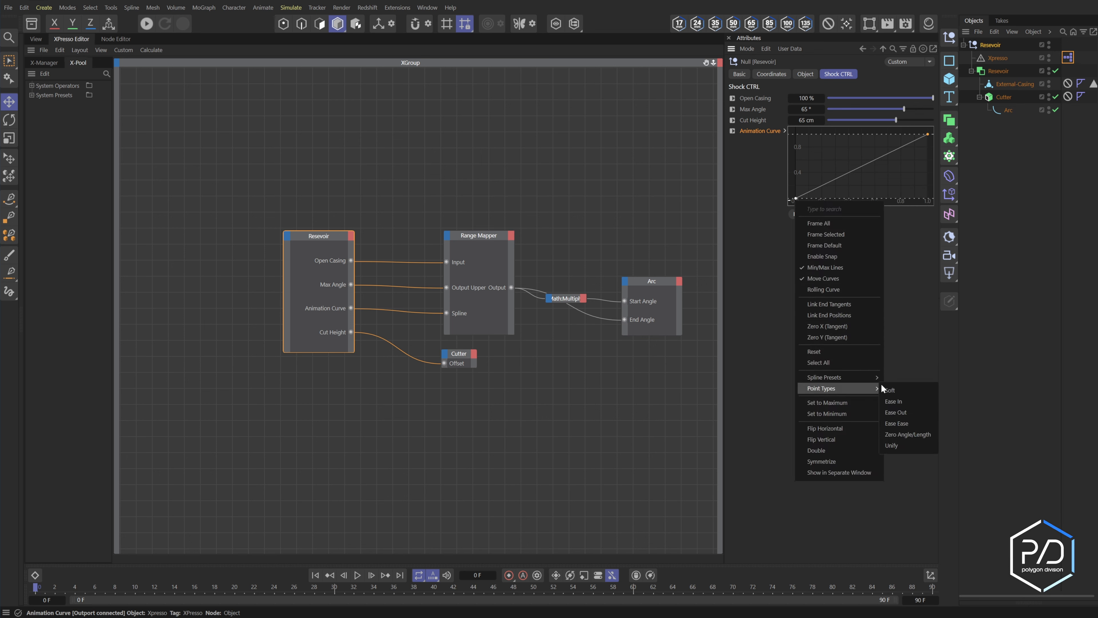
pyautogui.click(888, 389)
pyautogui.keyDown('ctrl'); pyautogui.click(827, 183); pyautogui.keyUp('ctrl')
pyautogui.moveTo(827, 184); pyautogui.dragTo(837, 195)
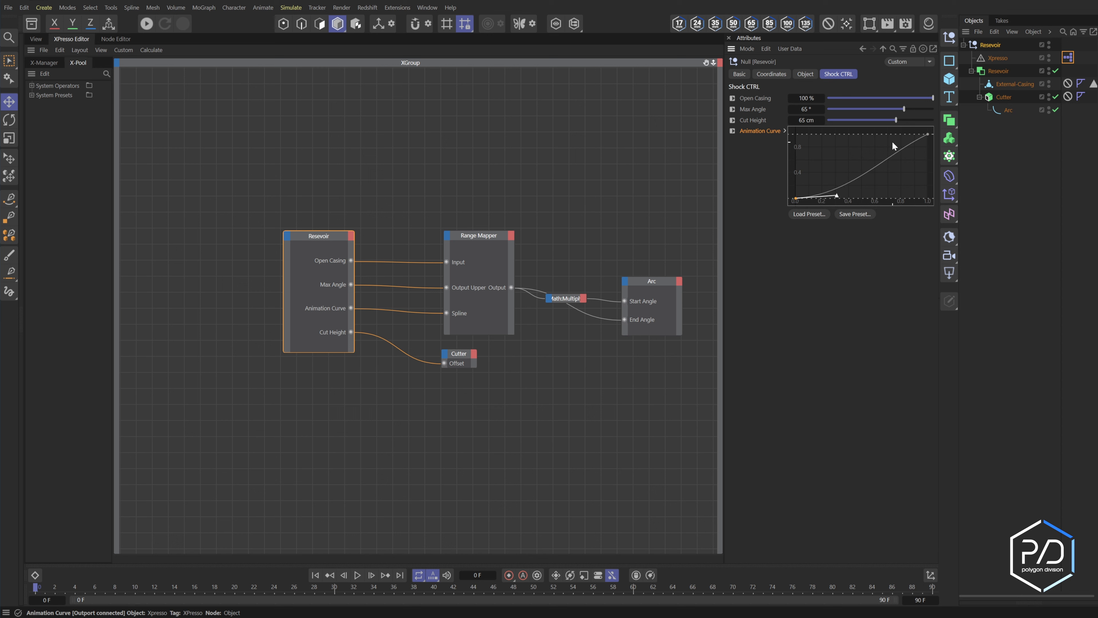
pyautogui.moveTo(927, 134); pyautogui.dragTo(888, 136)
# Step: Expand the Animation Curve's settings and flatten the end point's tangent by setting its Left Y to 0
pyautogui.click(785, 131)
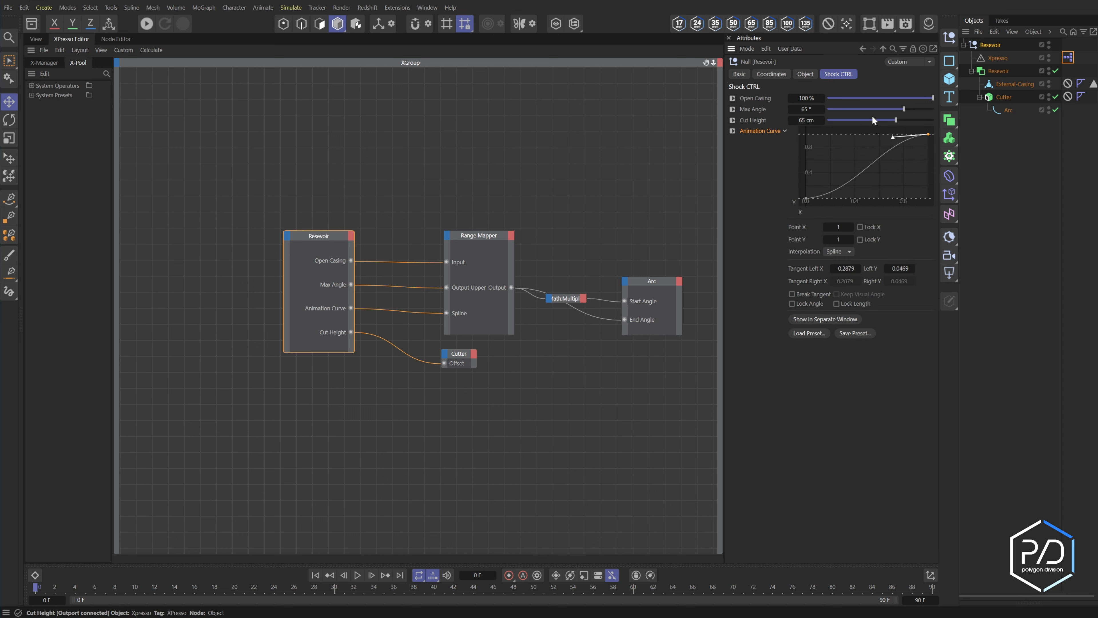
pyautogui.click(894, 268)
pyautogui.write('0')
pyautogui.press('Return')
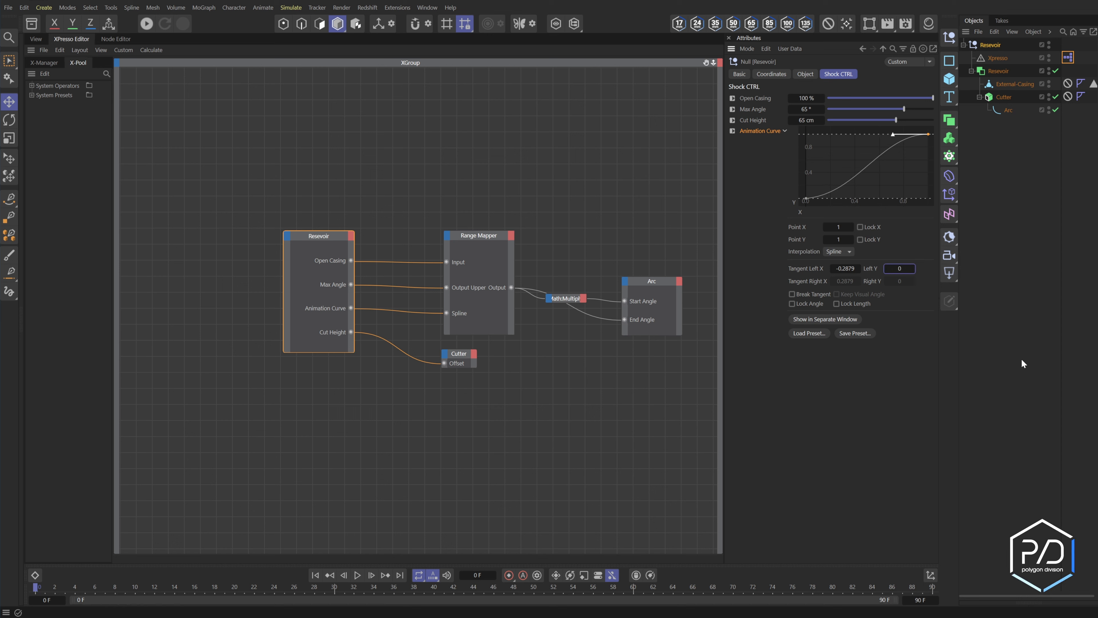
# Step: Set the start point's tangent Right Y to 0 and lock that point's X position and tangent angle
pyautogui.click(806, 198)
pyautogui.click(899, 281)
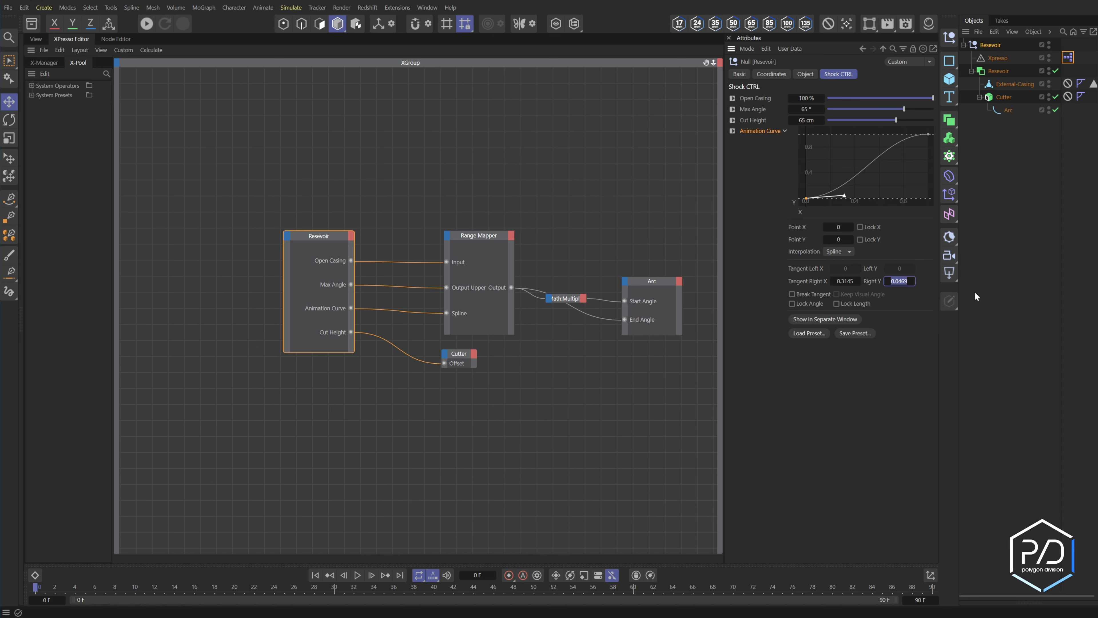
pyautogui.write('0')
pyautogui.press('Return')
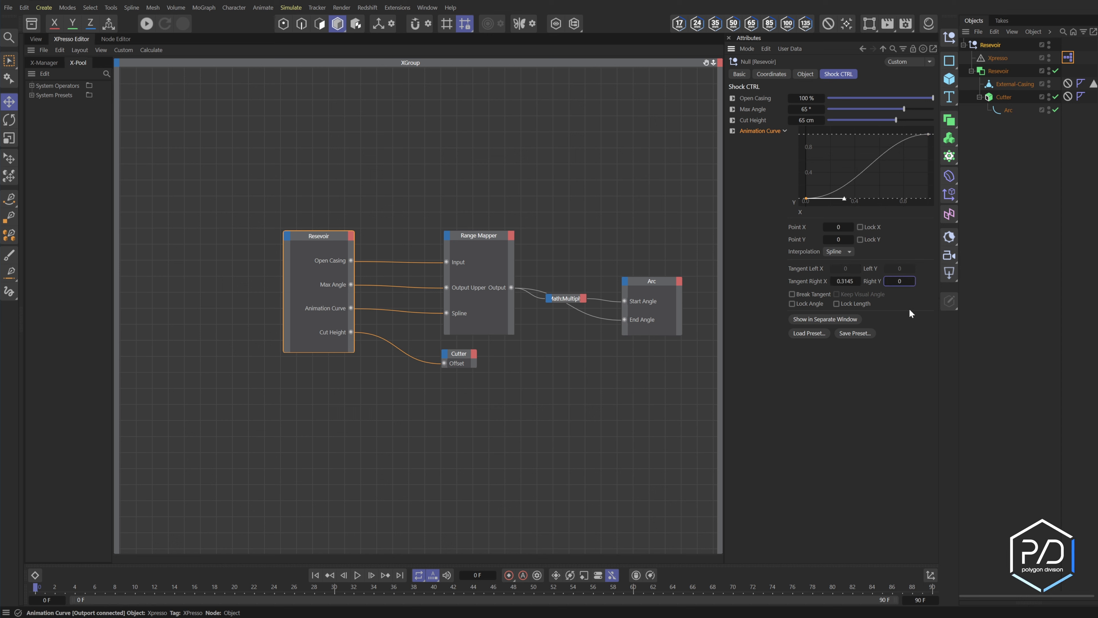
pyautogui.click(863, 227)
pyautogui.click(792, 304)
# Step: Lock the end point's tangent angle, X and Y, and lengthen its tangent to a Left X of about -0.42
pyautogui.click(929, 135)
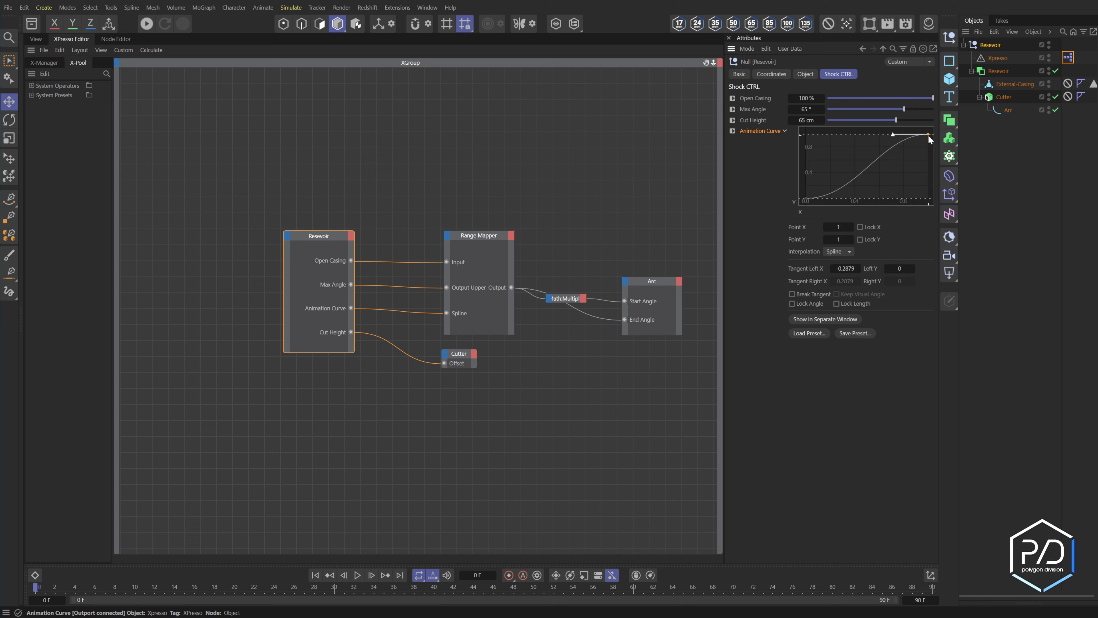
pyautogui.click(797, 303)
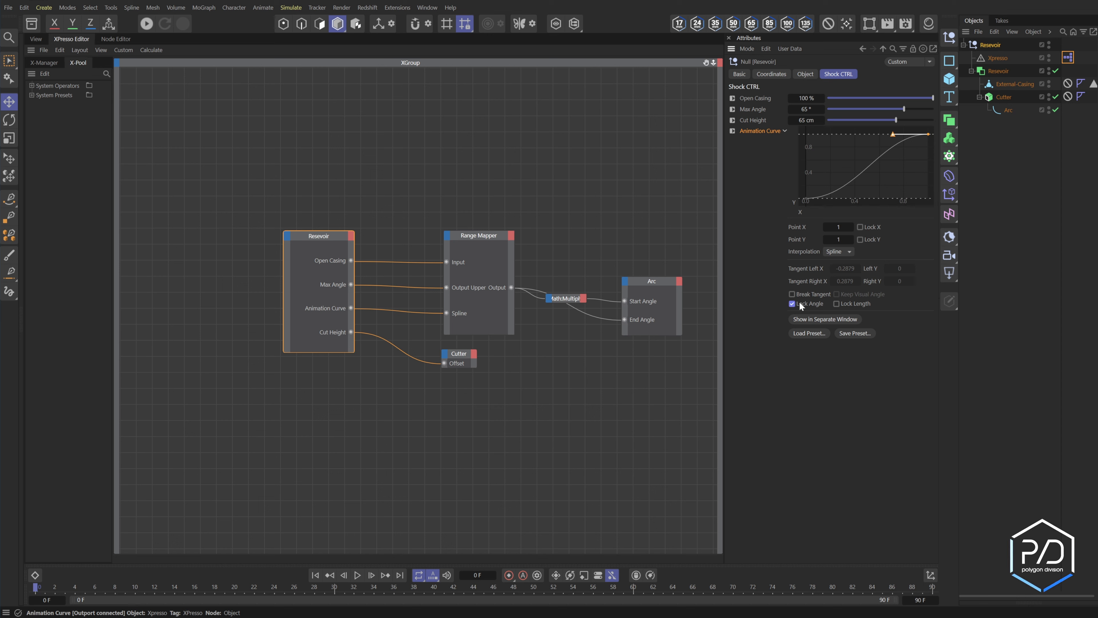
pyautogui.click(861, 227)
pyautogui.click(861, 239)
pyautogui.moveTo(891, 140)
pyautogui.mouseDown()
pyautogui.moveTo(910, 142)
pyautogui.moveTo(874, 139)
pyautogui.mouseUp()
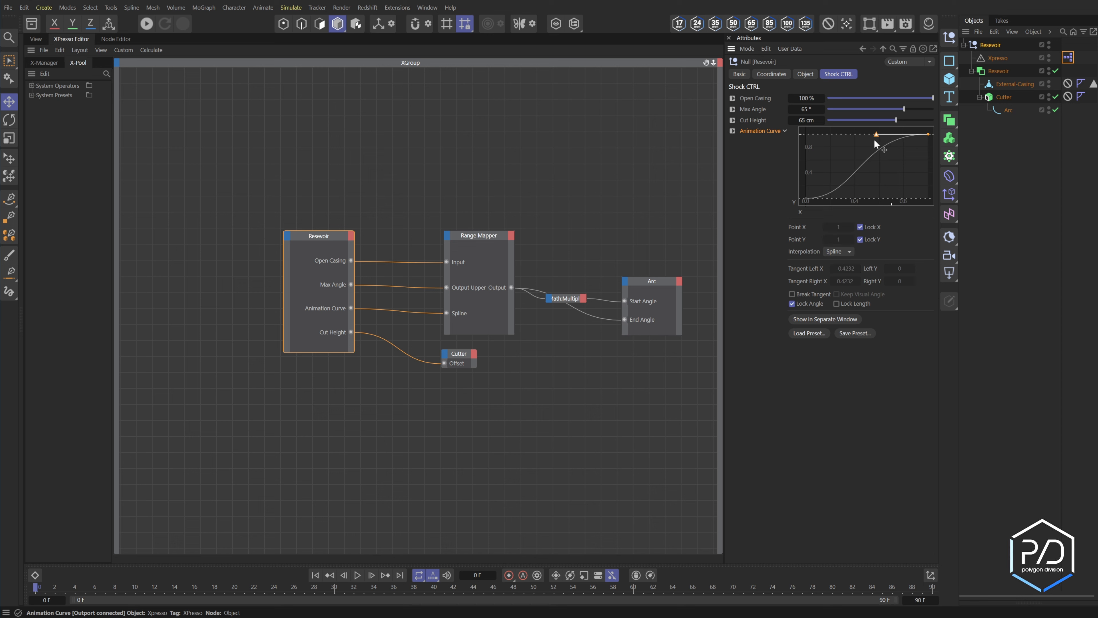